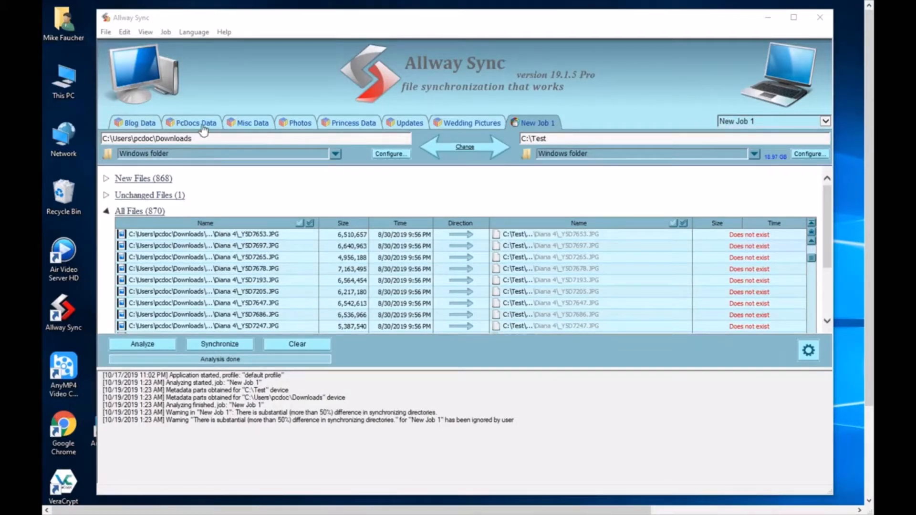
- Add a new synchronization job alongside the existing jobs
left_click(443, 125)
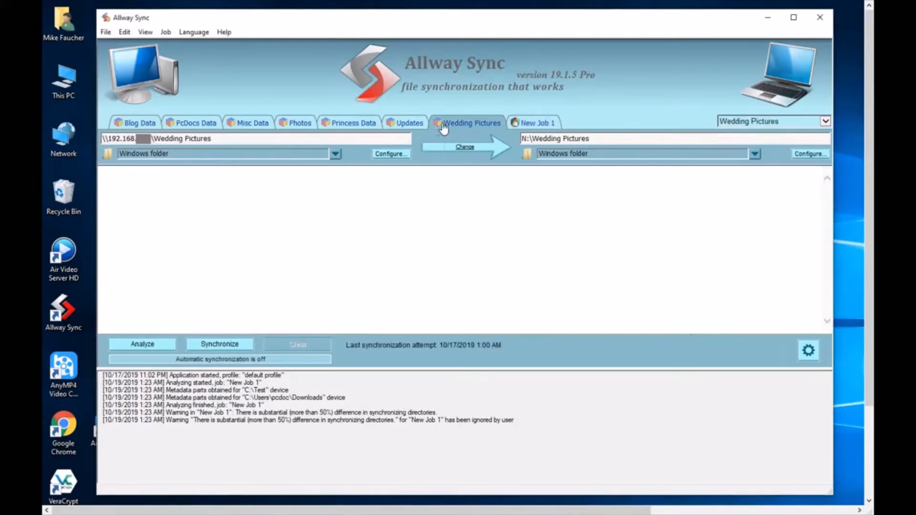
left_click(518, 125)
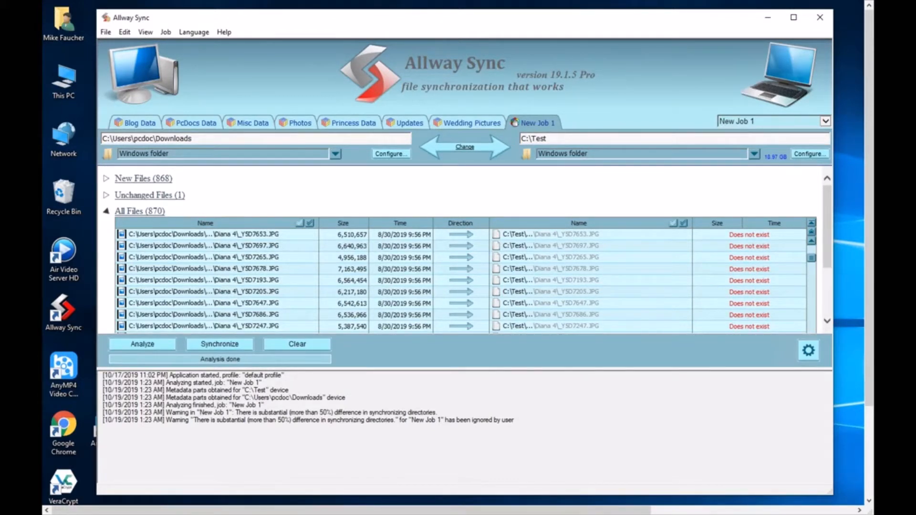
right_click(547, 124)
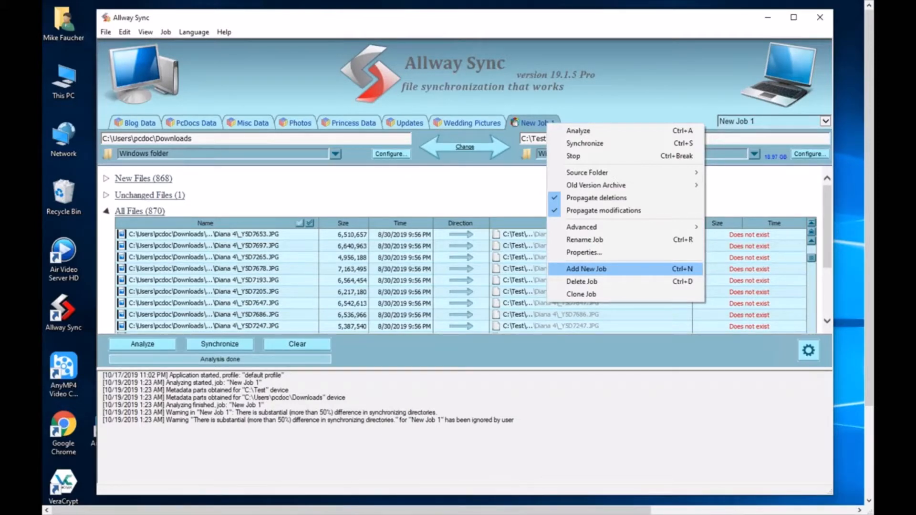
left_click(587, 270)
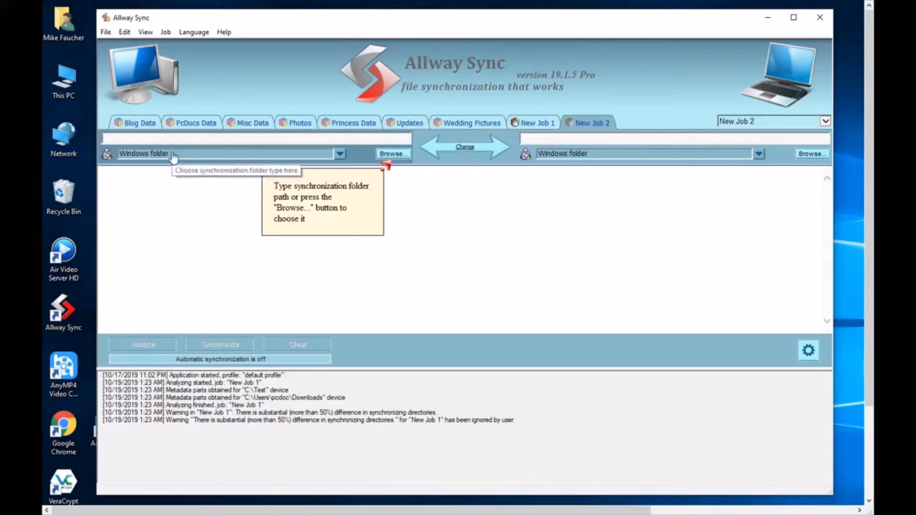
- Choose C:\Intel as the new job's first synchronization folder
left_click(391, 154)
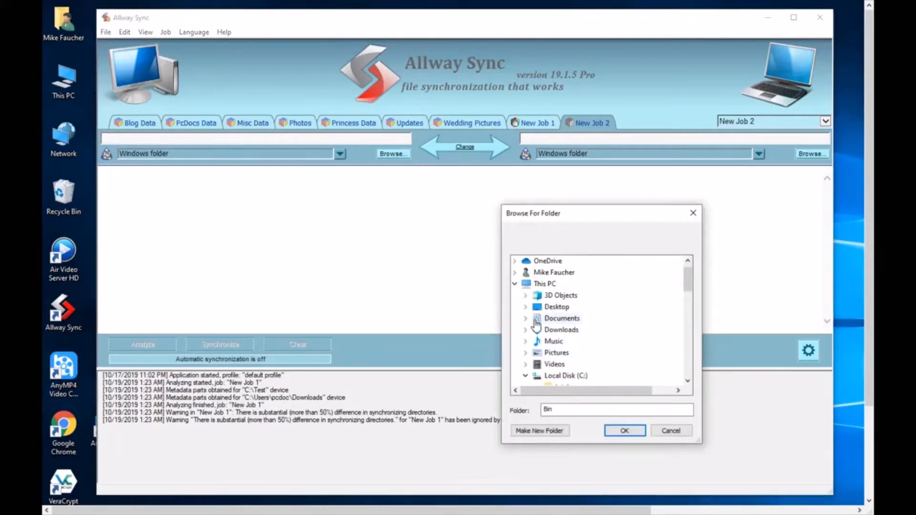
scroll(541, 342, "down", 3)
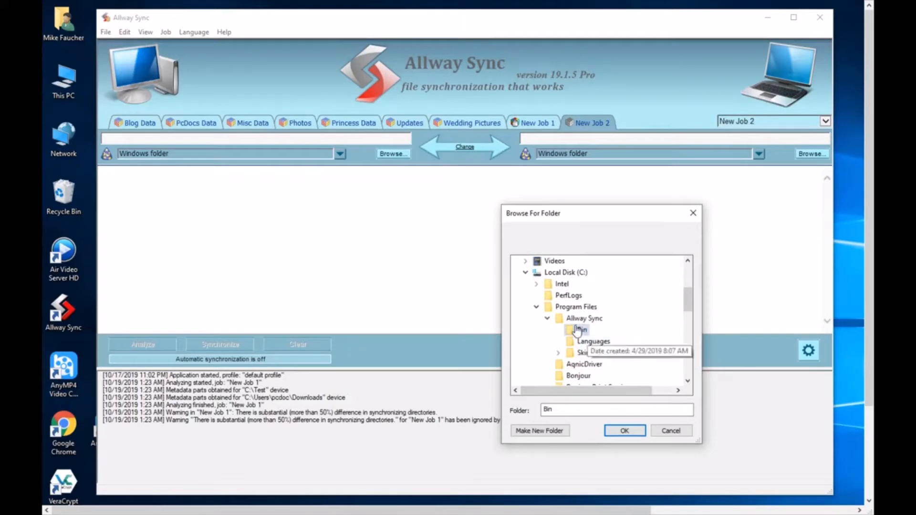
double_click(562, 284)
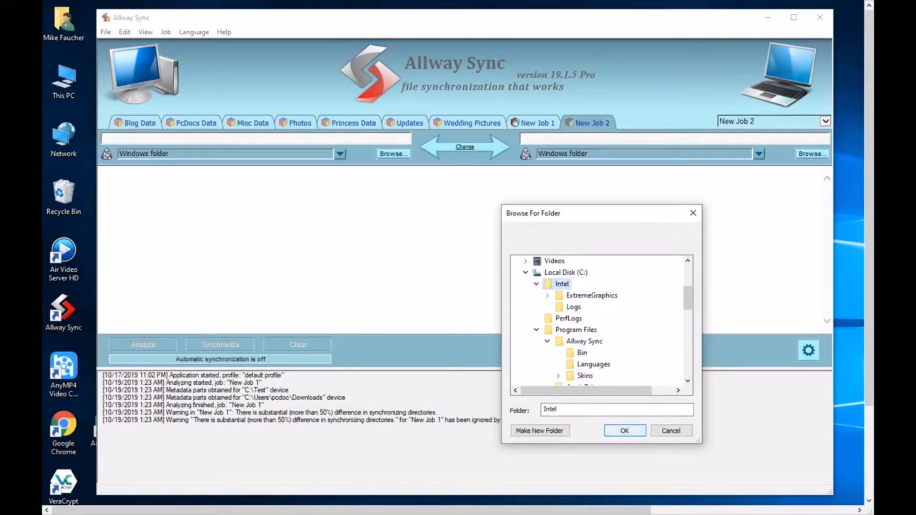
left_click(625, 431)
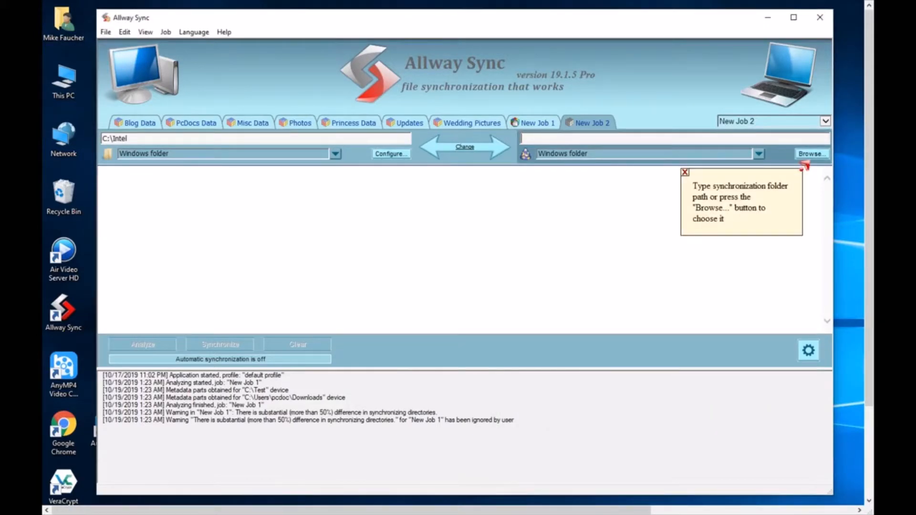
- Choose C:\Test as the new job's second synchronization folder
left_click(810, 154)
scroll(623, 317, "down", 9)
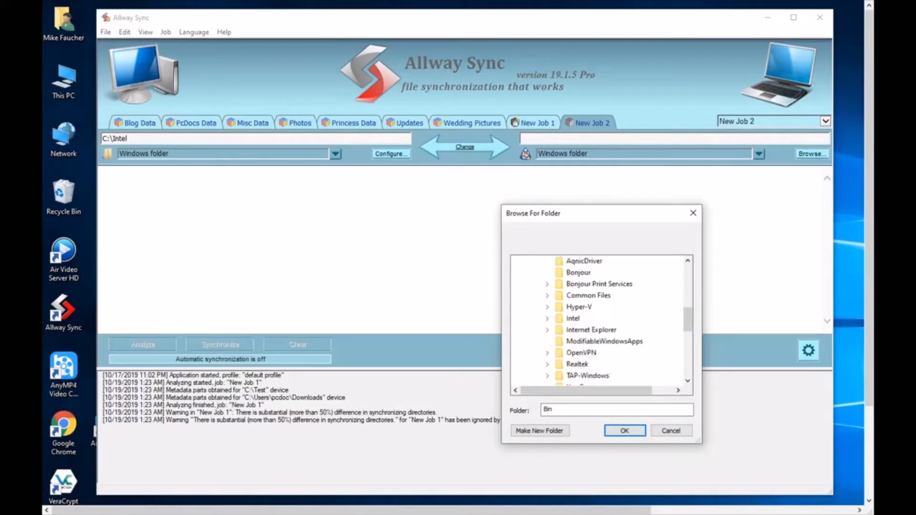
scroll(623, 316, "down", 1)
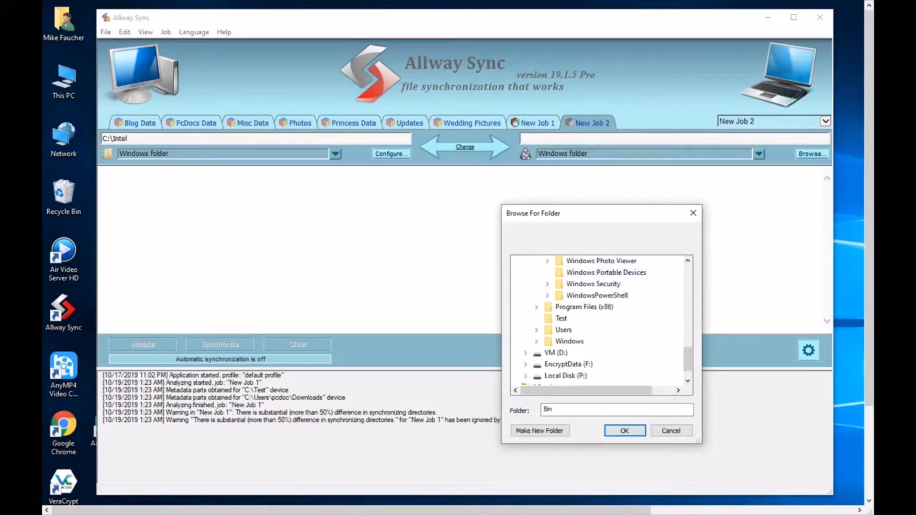
left_click(560, 318)
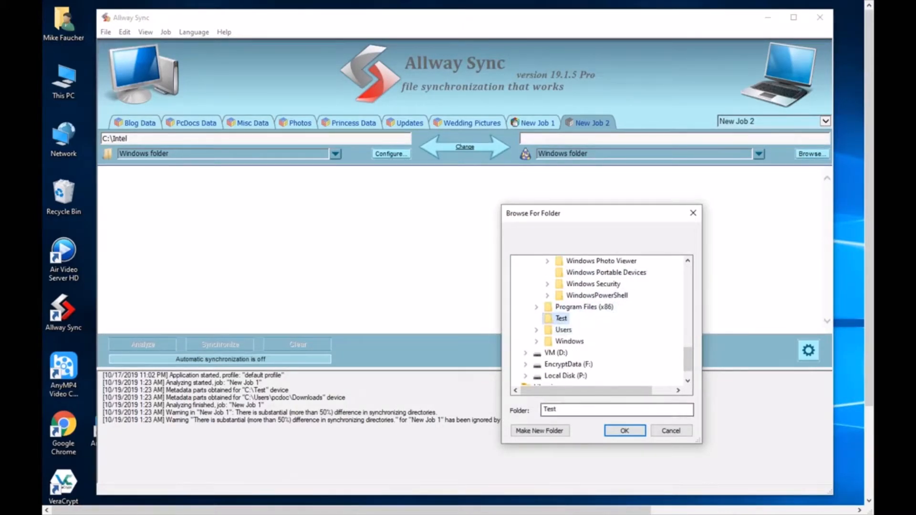
left_click(625, 431)
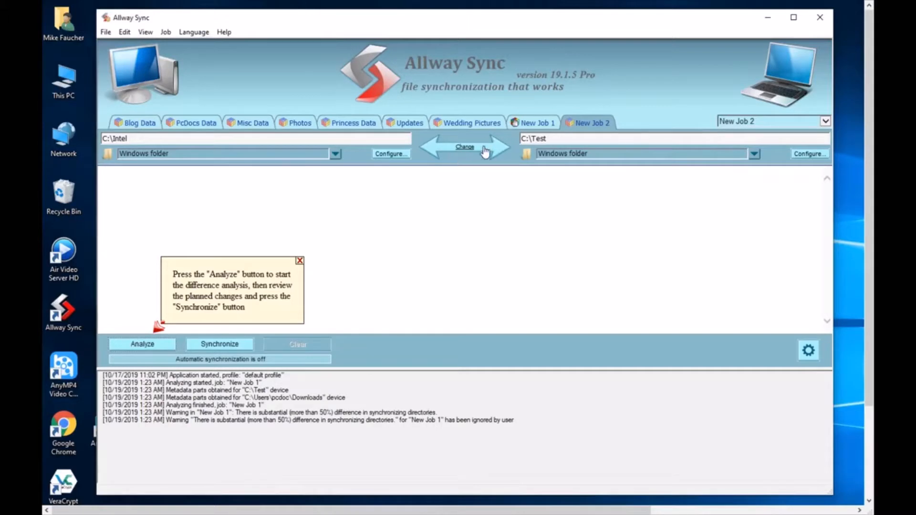
- Try one-way synchronization for the job from C:\Test to C:\Intel, and also from C:\Intel to C:\Test
left_click(467, 153)
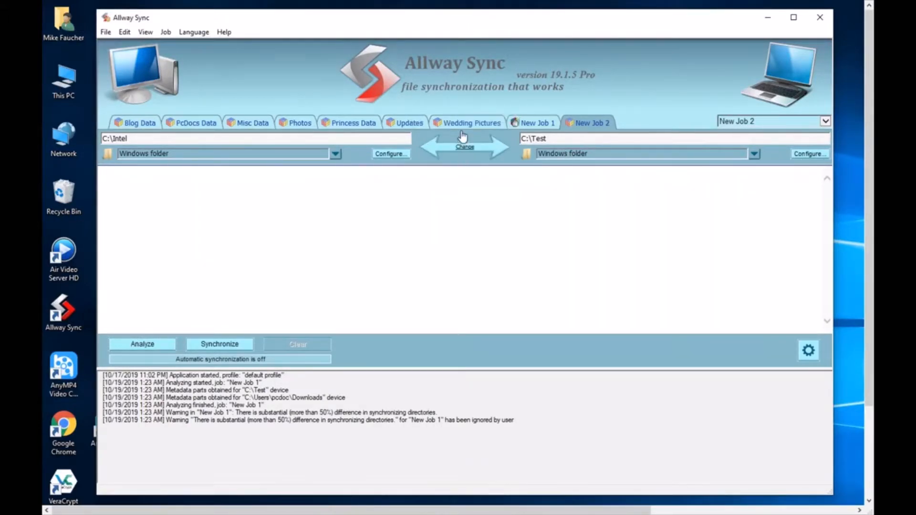
left_click(466, 154)
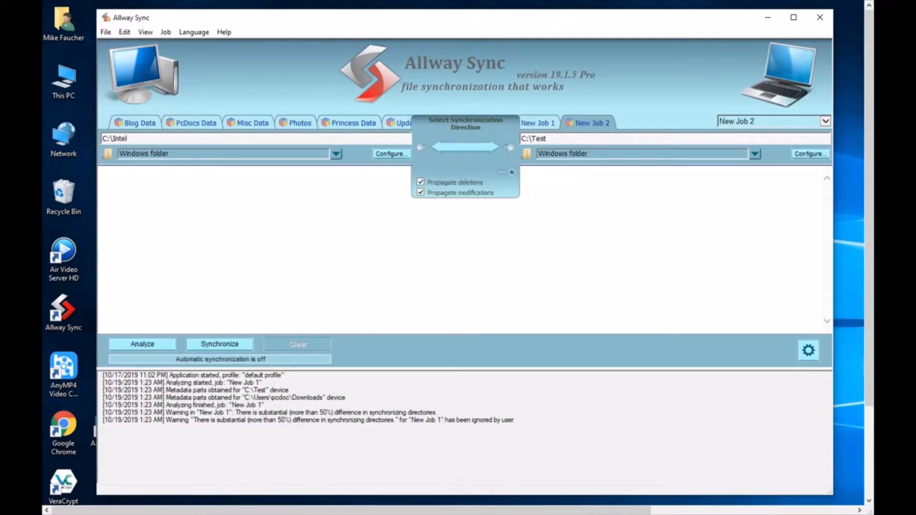
left_click(510, 147)
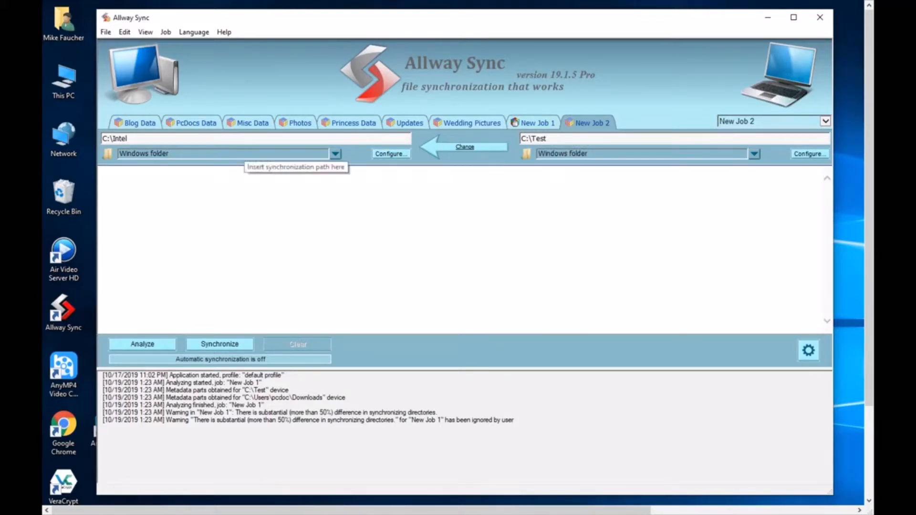
left_click(465, 149)
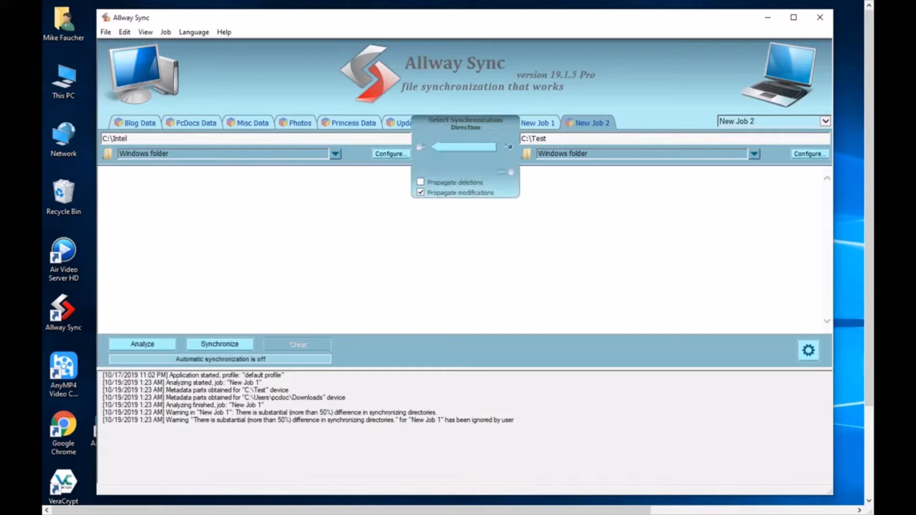
left_click(421, 147)
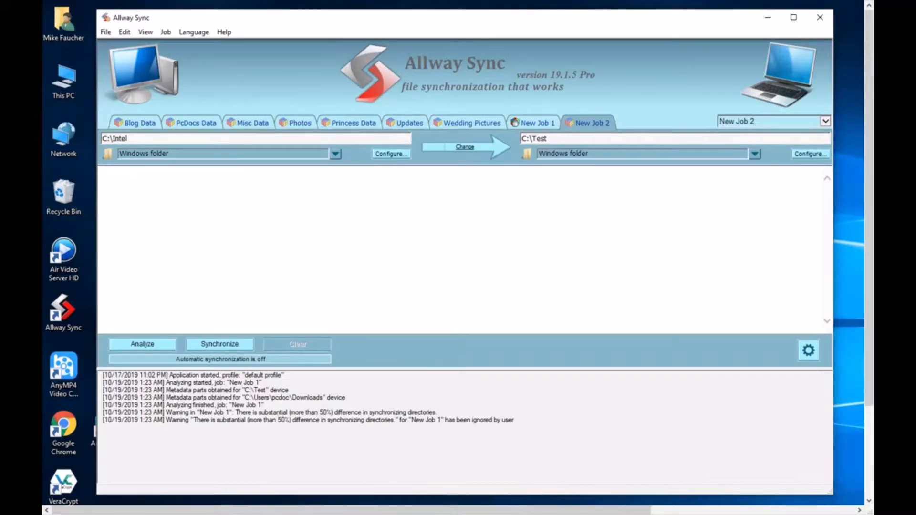
- Set the job's synchronization direction to two-way and turn on Propagate deletions
left_click(470, 151)
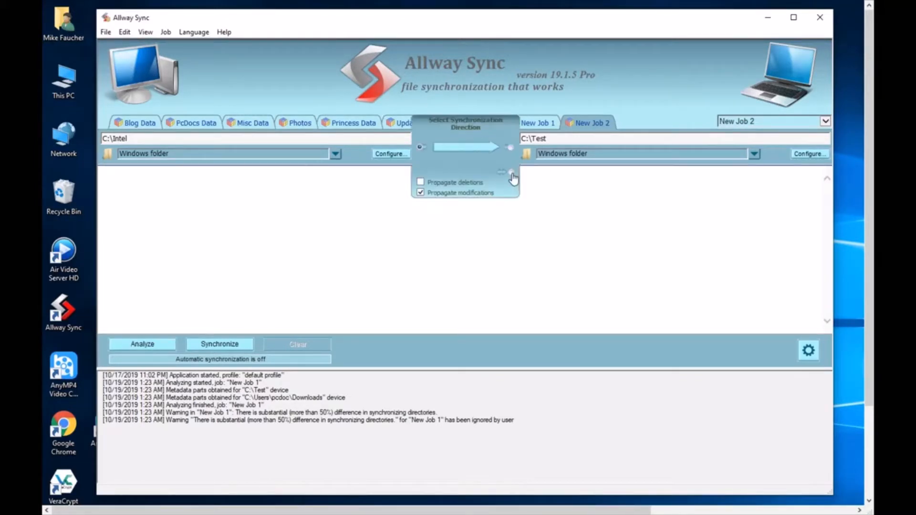
left_click(514, 180)
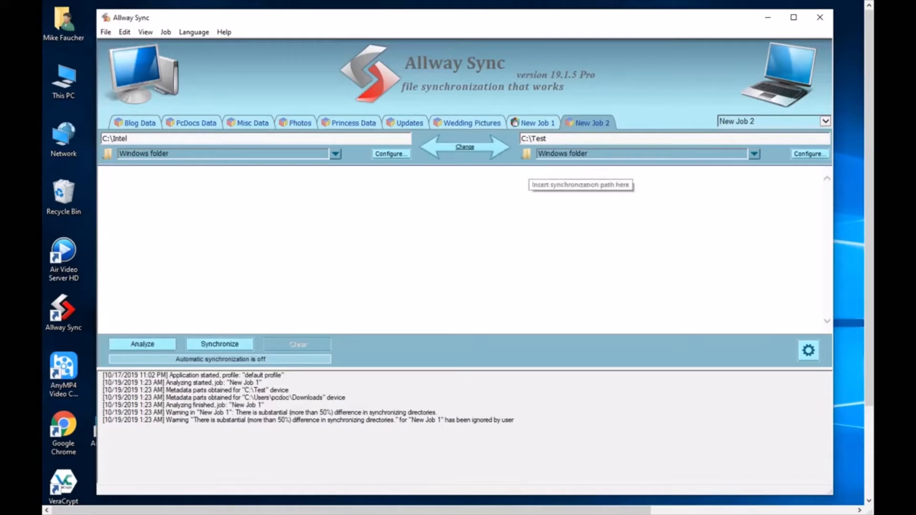
left_click(473, 151)
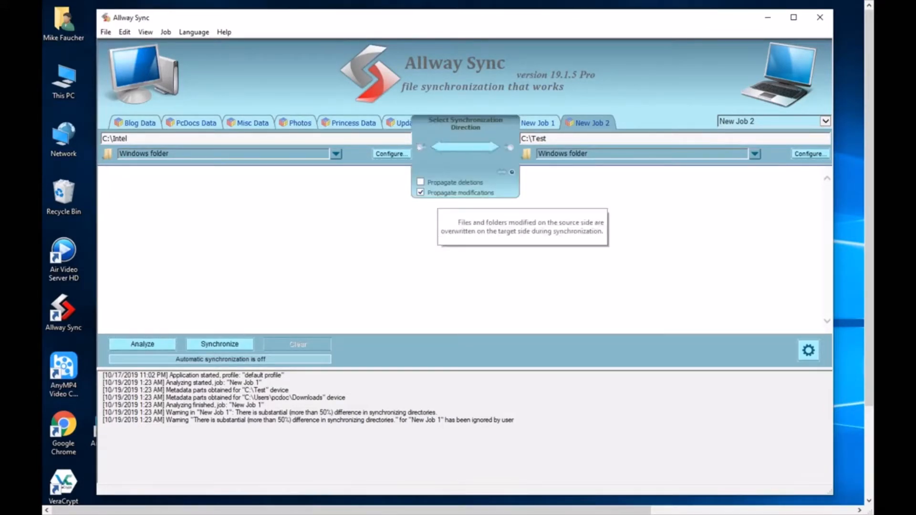
left_click(454, 143)
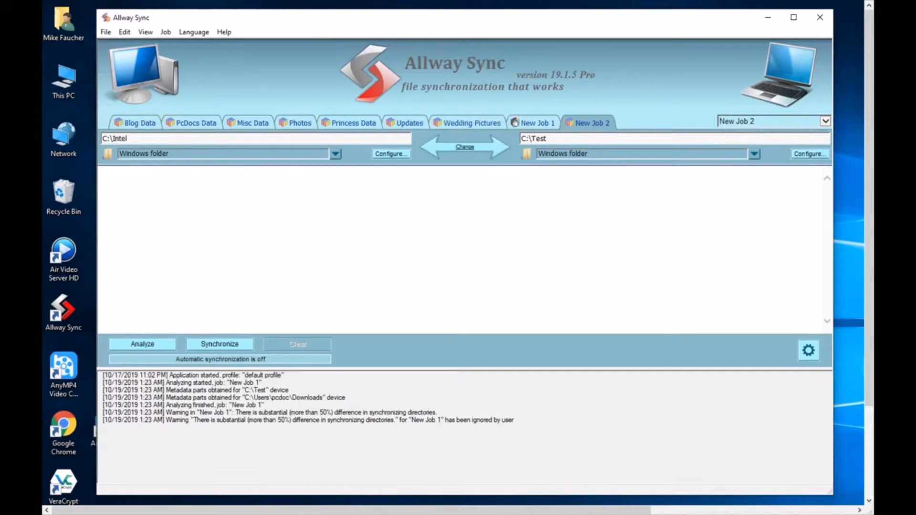
left_click(466, 153)
left_click(461, 148)
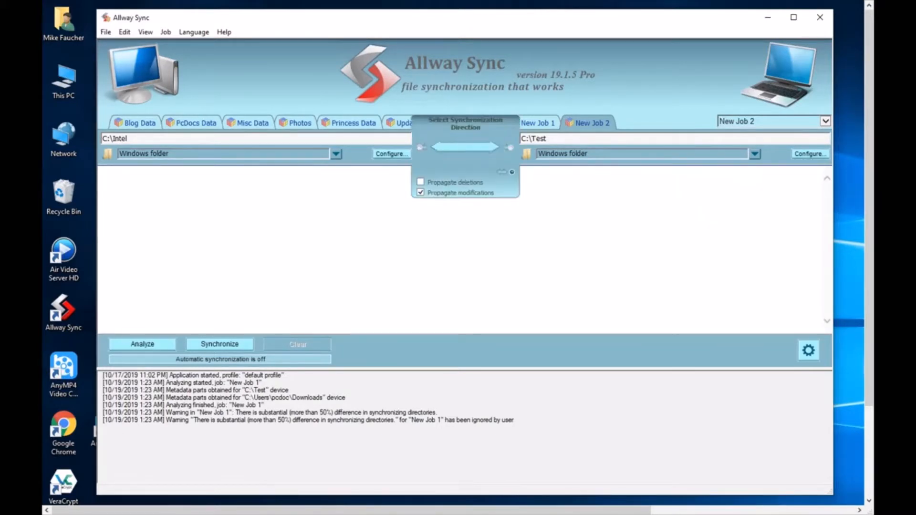
left_click(421, 181)
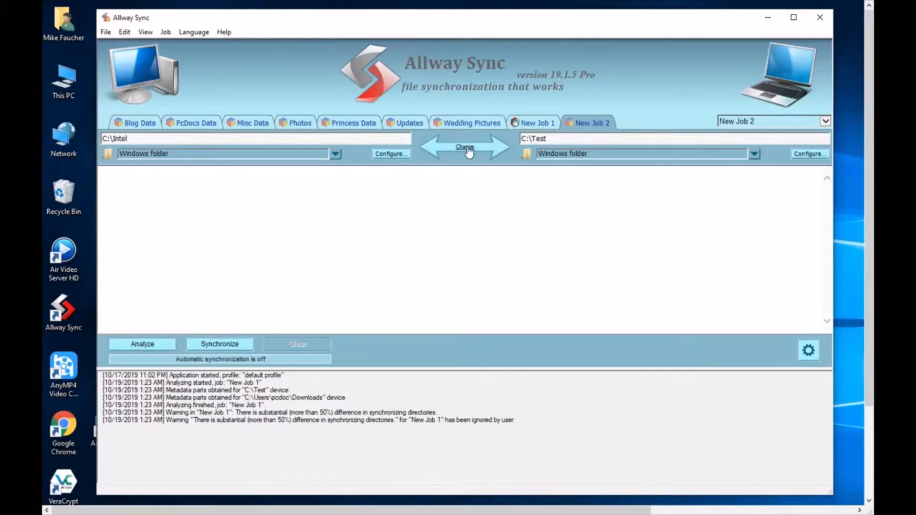
left_click(466, 148)
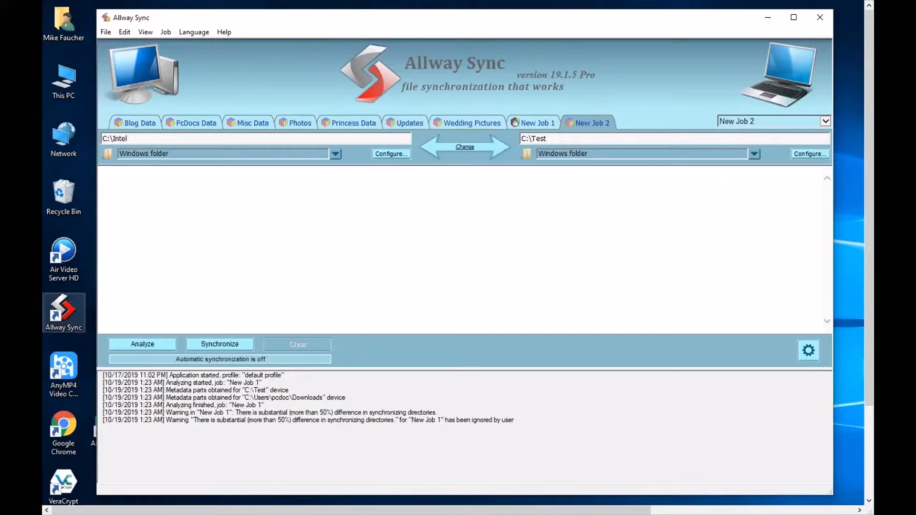
- Analyze and synchronize the job, setting the default behaviour for the more-than-50% directory difference warning to Ignore
left_click(159, 346)
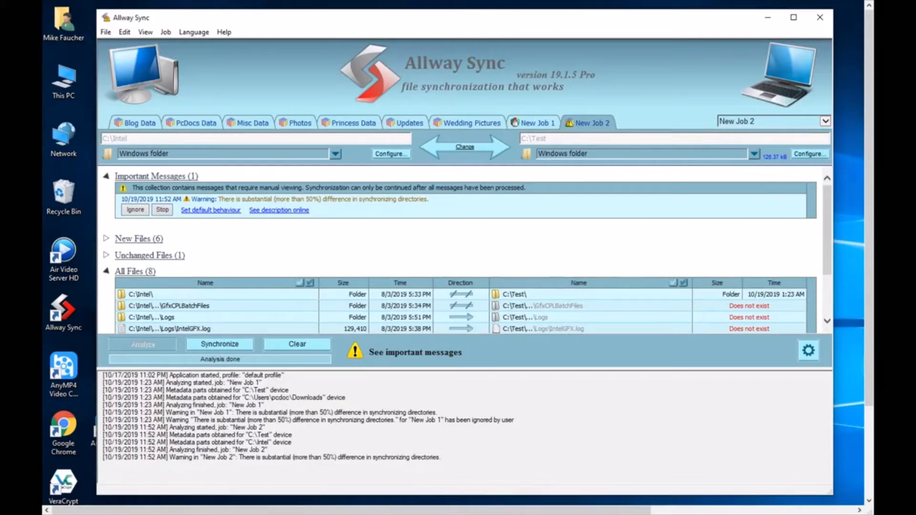
left_click(201, 211)
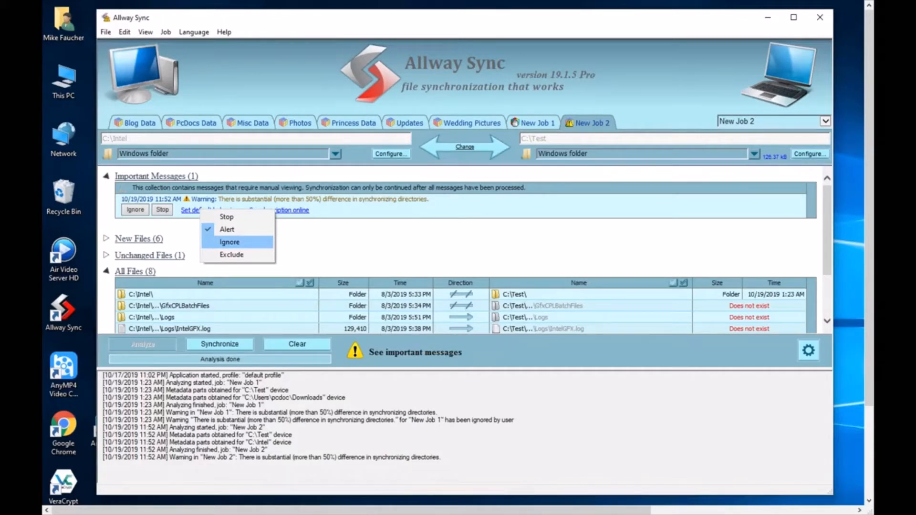
key("Escape")
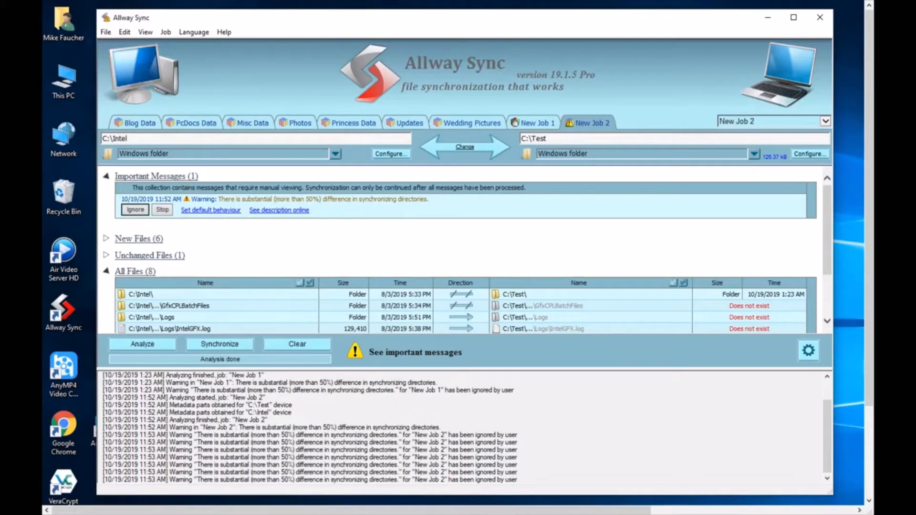
left_click(196, 211)
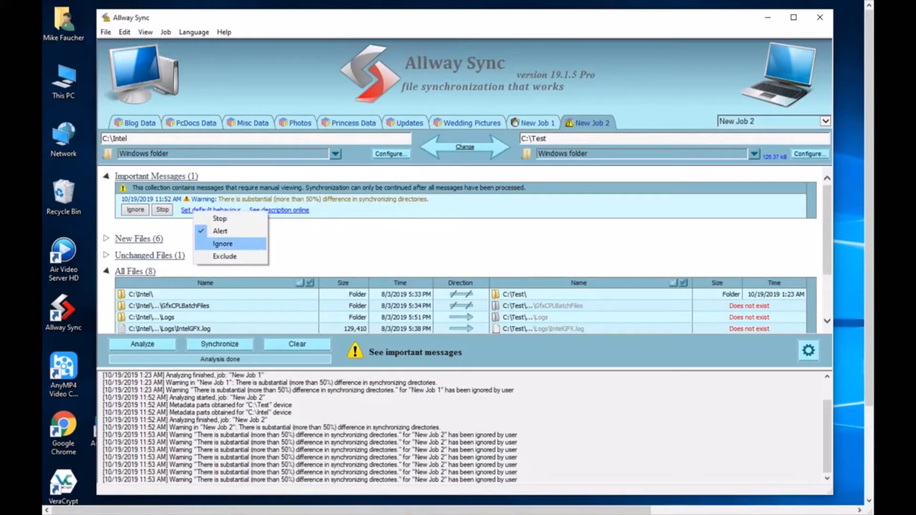
left_click(222, 243)
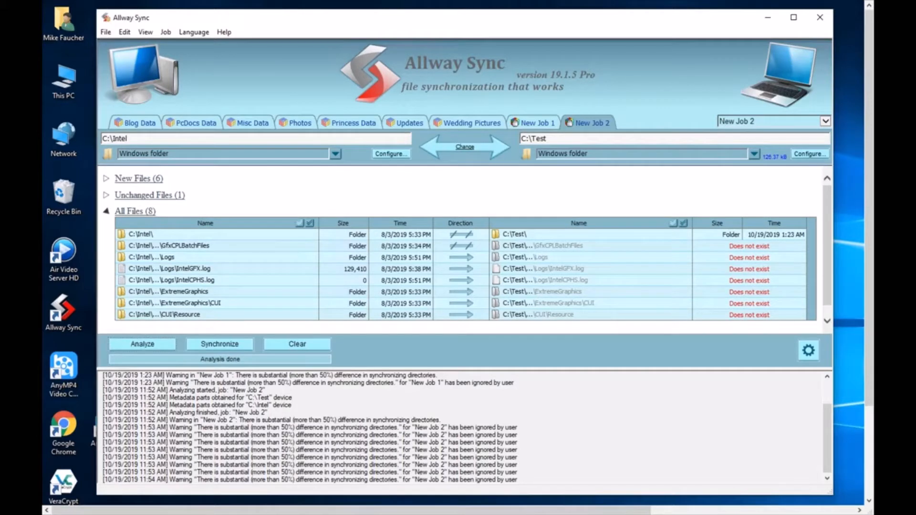
left_click(209, 351)
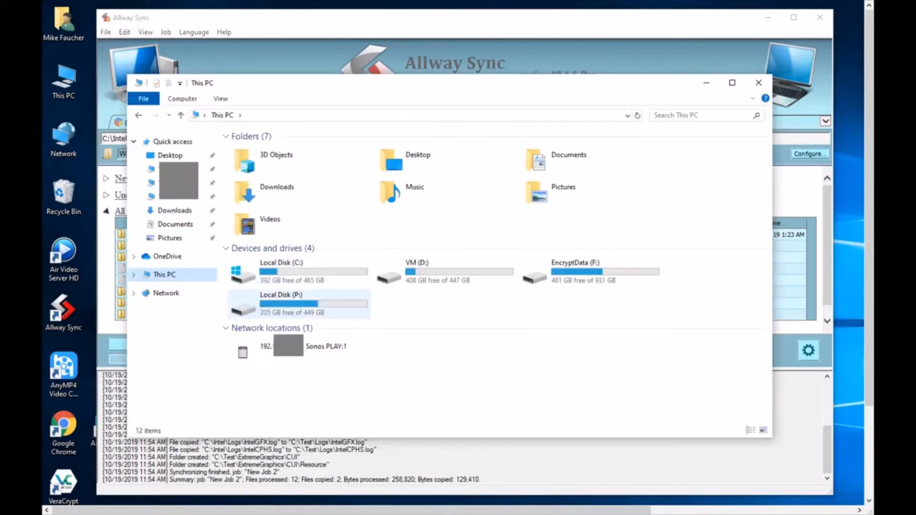
- In File Explorer, compare the contents of C:\Intel, including its ExtremeGraphics subfolder, with the contents of C:\Test
left_click(299, 272)
double_click(299, 272)
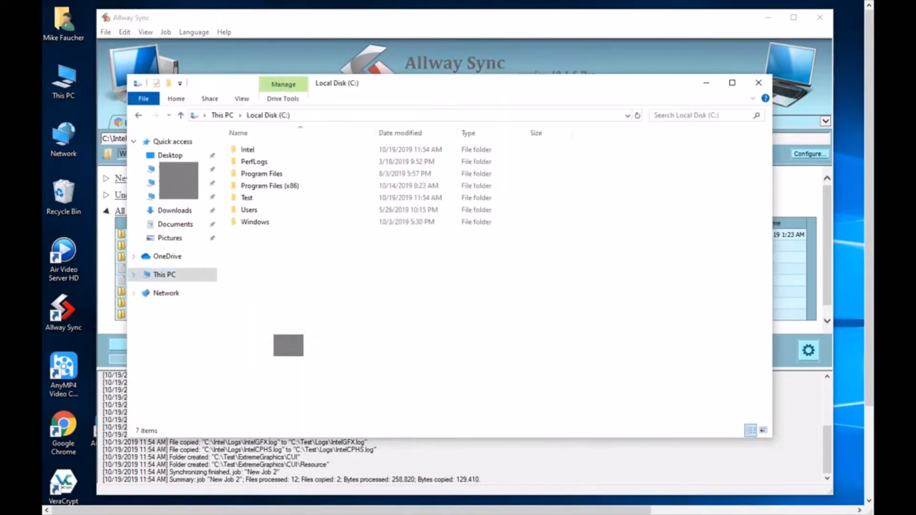
double_click(247, 149)
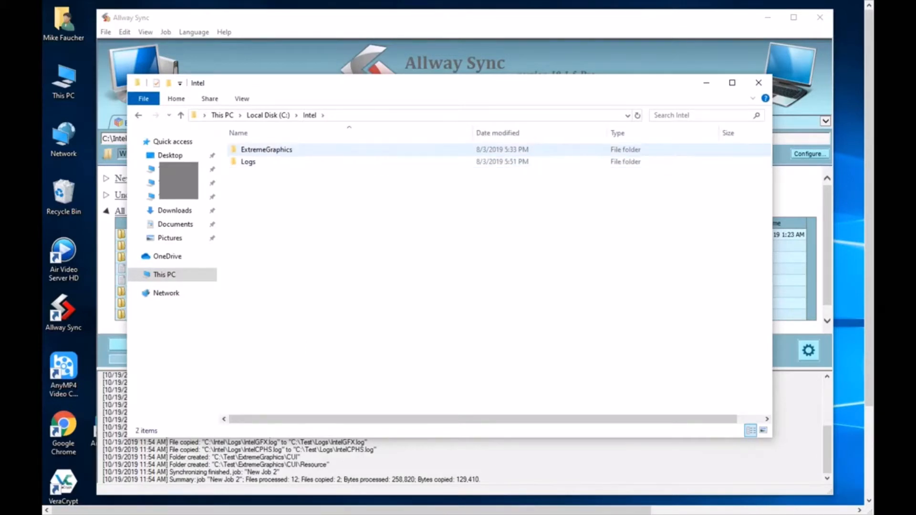
left_click(266, 150)
double_click(266, 150)
double_click(266, 150)
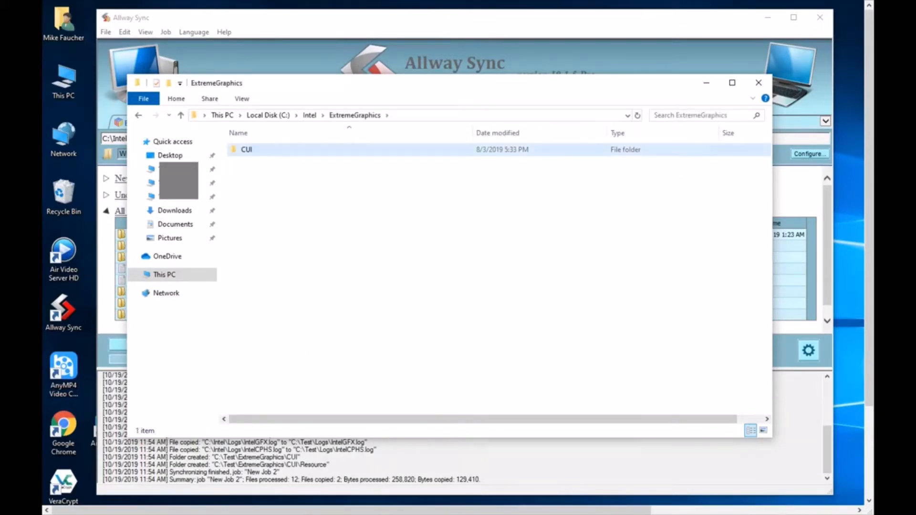
key("alt+Left")
key("alt+Left")
key("alt+Left")
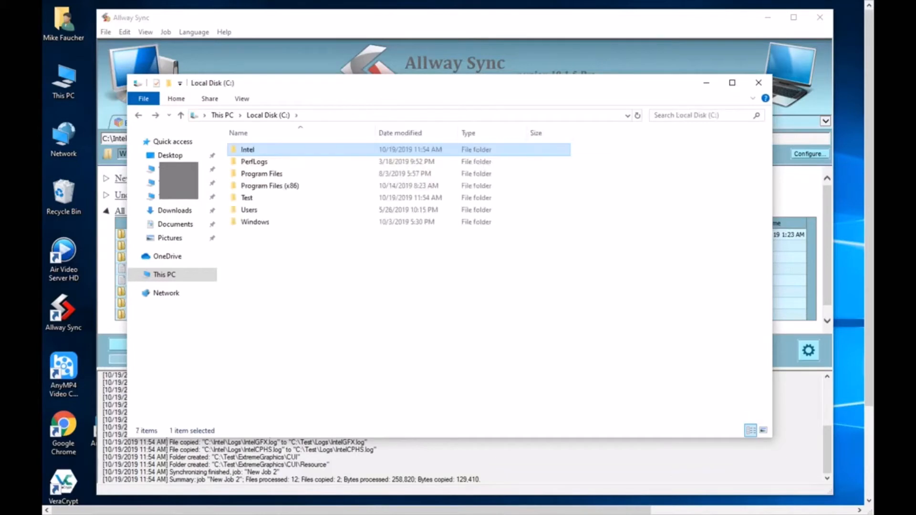
double_click(247, 198)
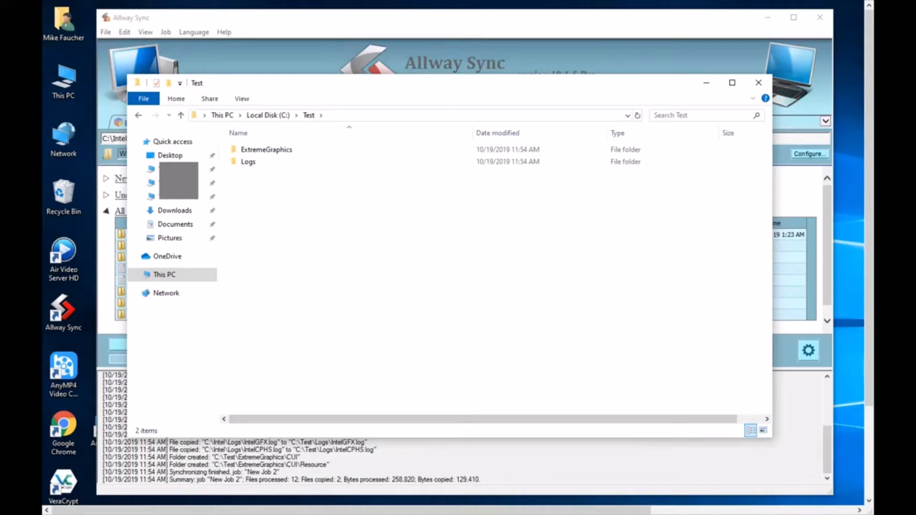
- Close the File Explorer window and rename the New Job 2 synchronization job as Test
left_click(759, 83)
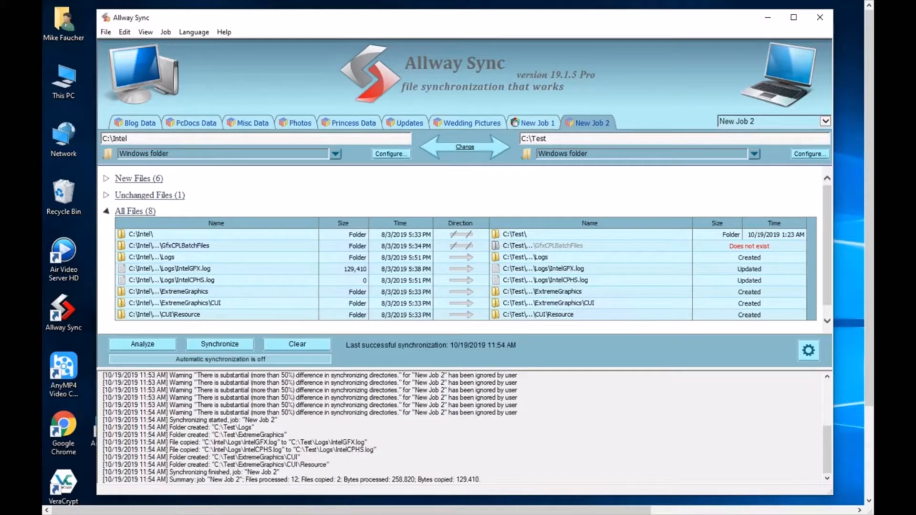
right_click(601, 122)
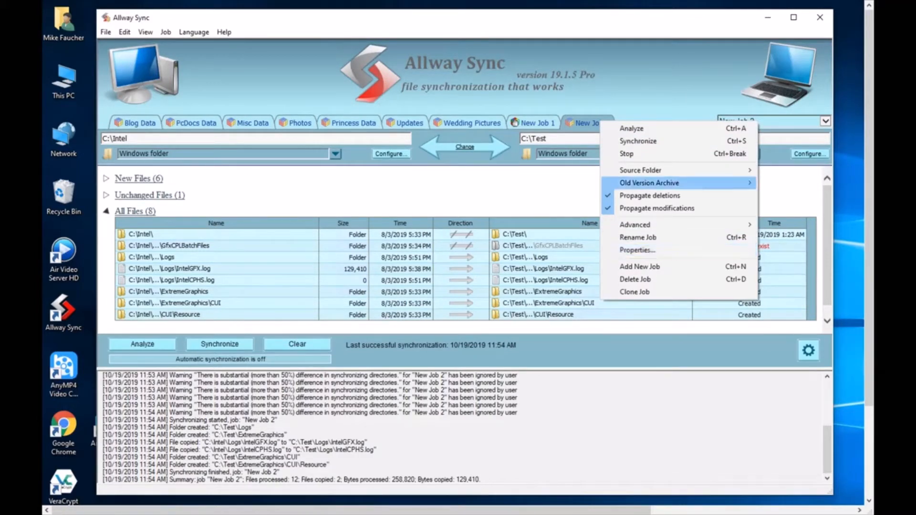
left_click(638, 238)
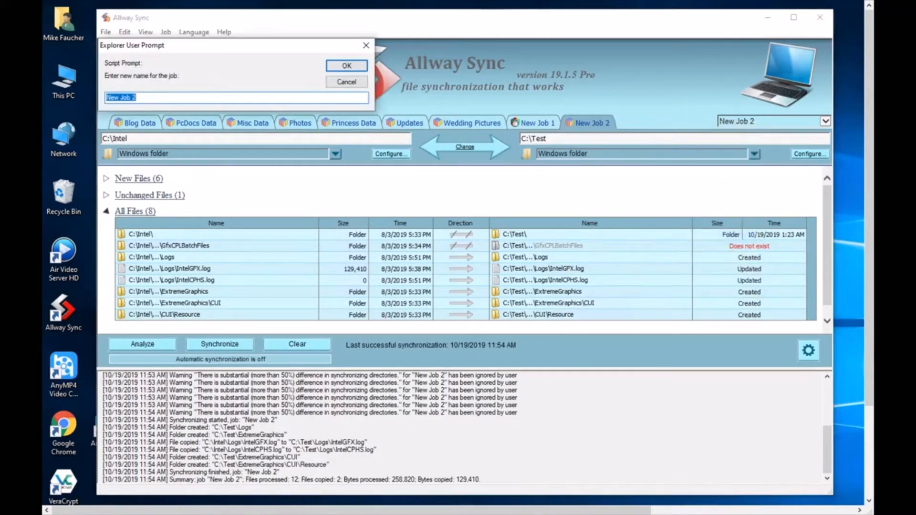
type("Test")
key("Return")
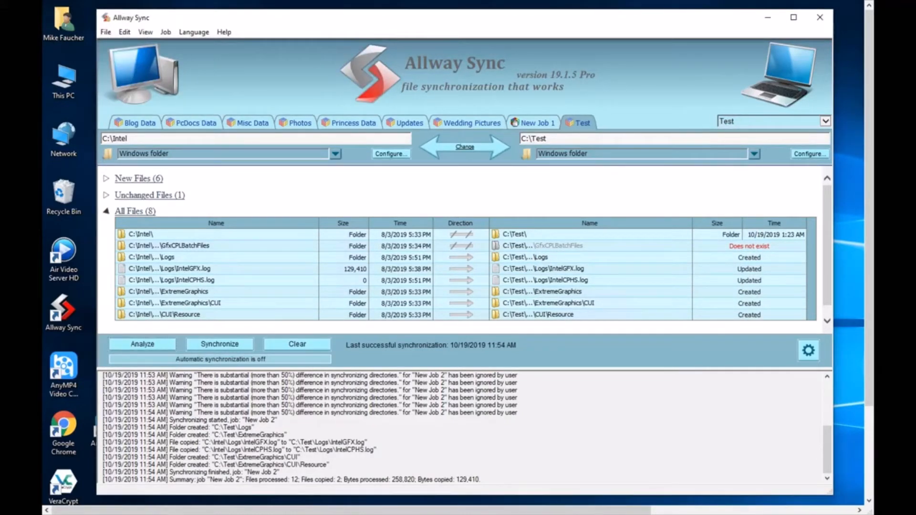
- Open the Test job's properties and review its Synchronization Rules
right_click(576, 123)
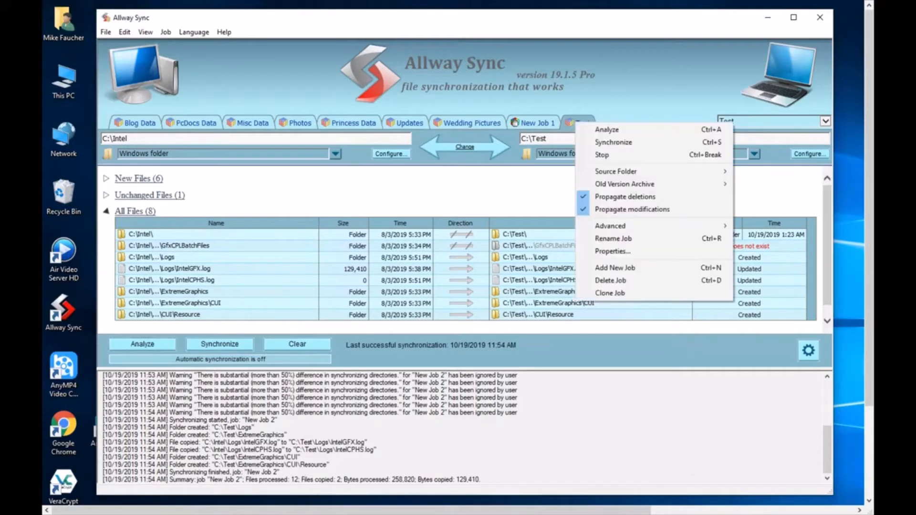
left_click(613, 251)
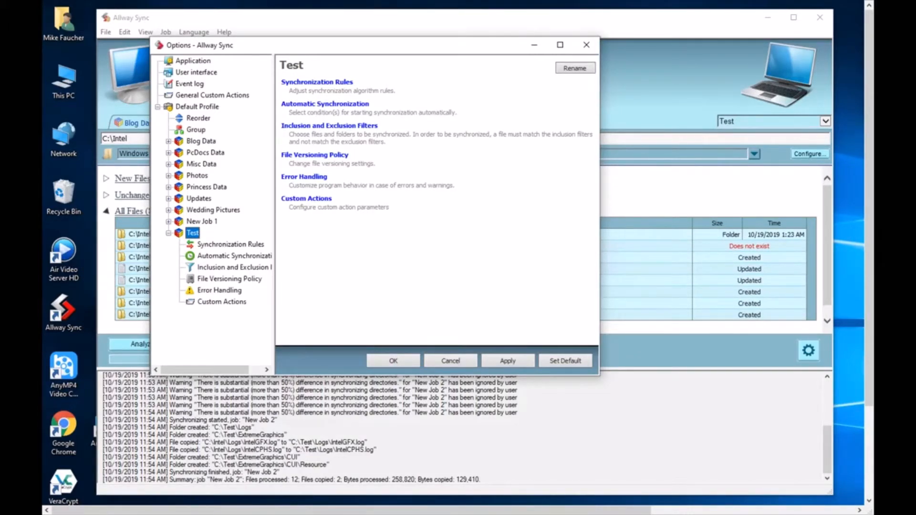
left_click_drag(377, 45, 422, 78)
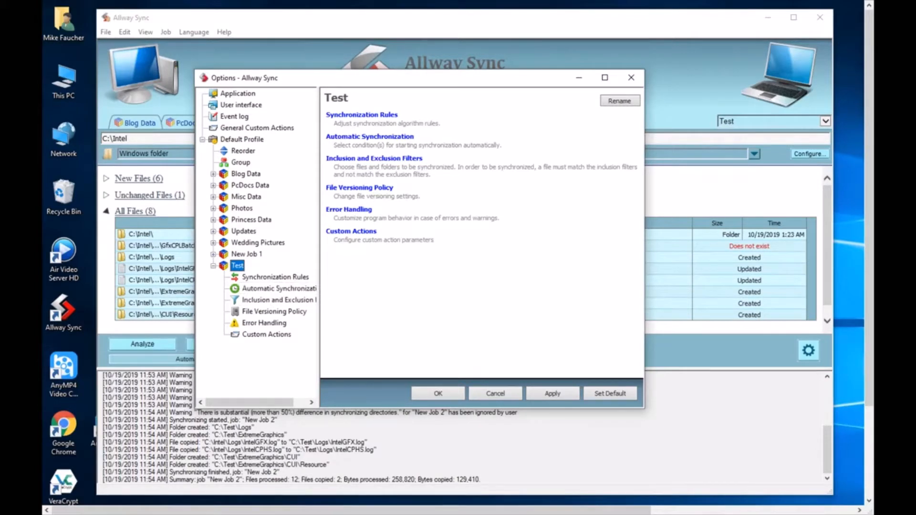
left_click(275, 277)
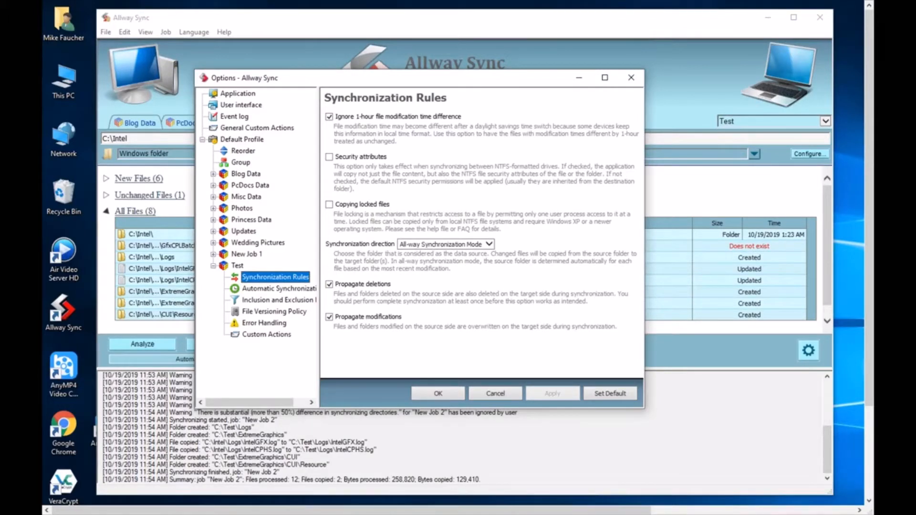
- Try automatic synchronization of the Test job every 30 minutes, and also when file changes are detected with a 10-minute delay
left_click(279, 289)
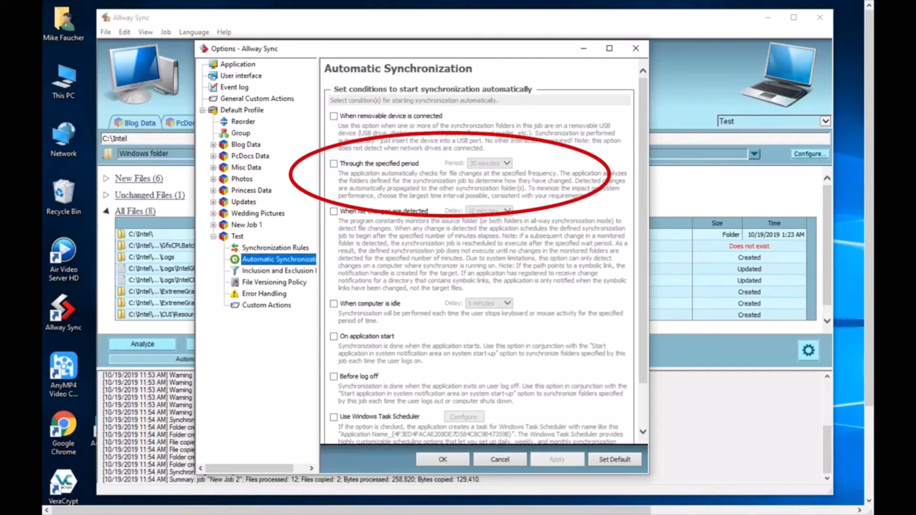
left_click(334, 164)
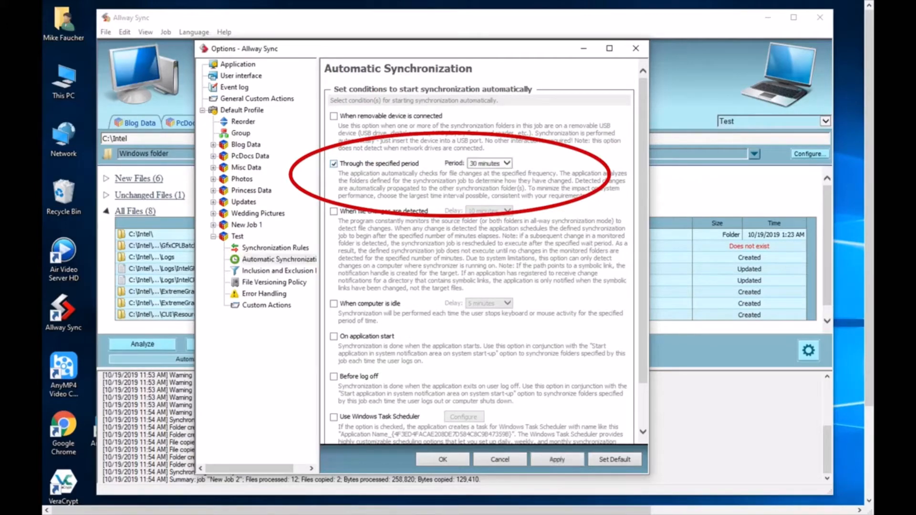
left_click(507, 164)
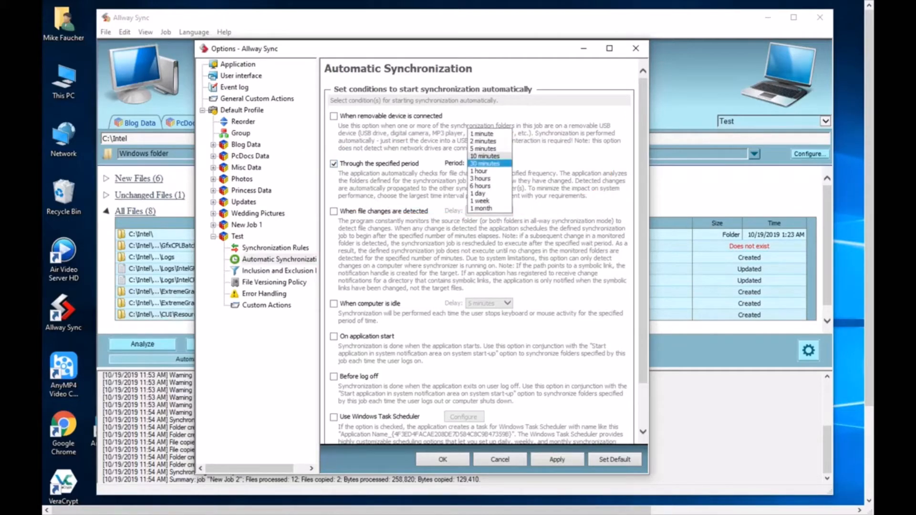
left_click(489, 163)
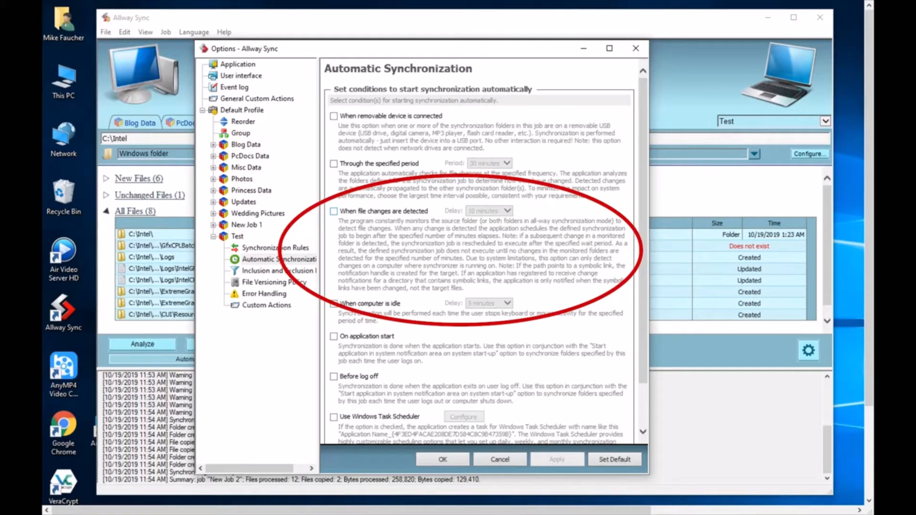
left_click(334, 211)
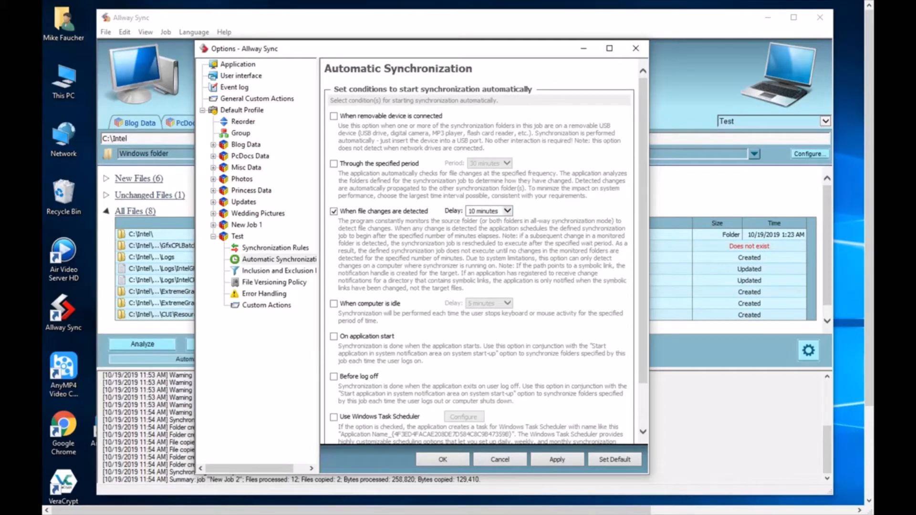
left_click(508, 211)
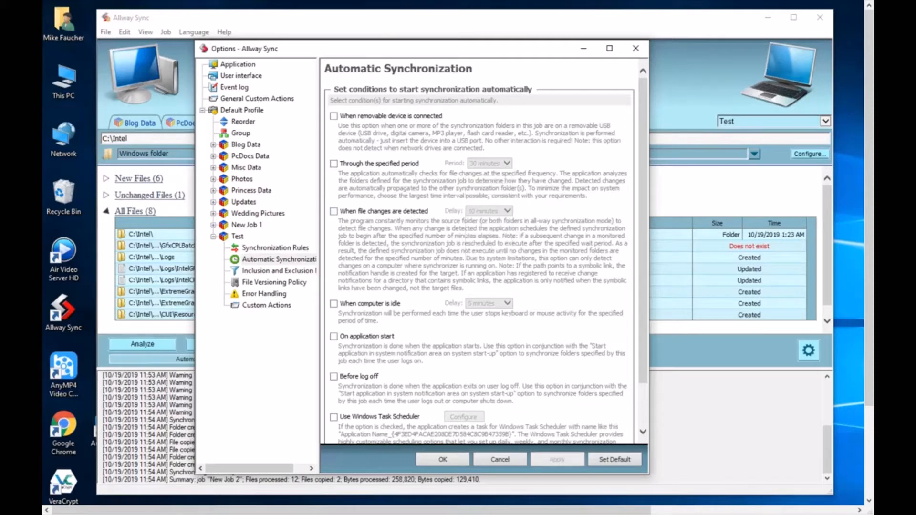
- Try scheduling the Test job through Windows Task Scheduler, and delete its Allway Sync task from the Task Scheduler Library
scroll(477, 253, "down", 2)
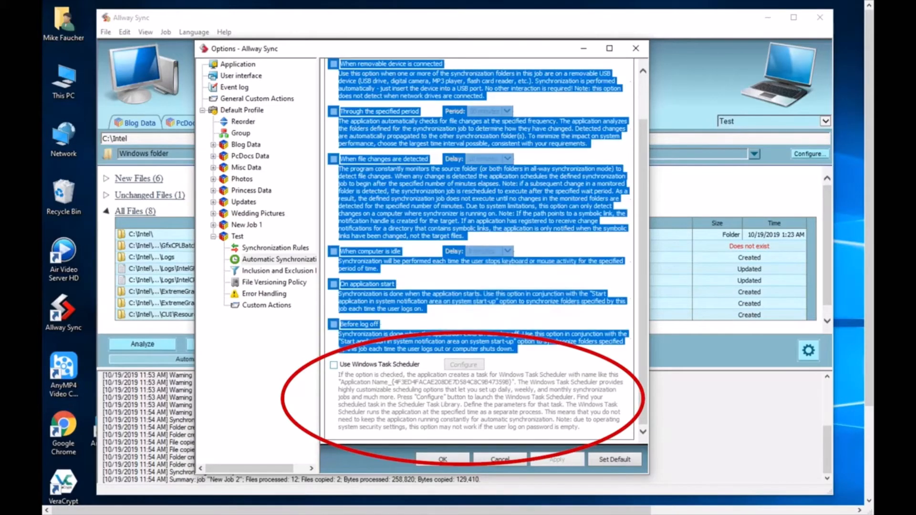
left_click(334, 365)
left_click(464, 364)
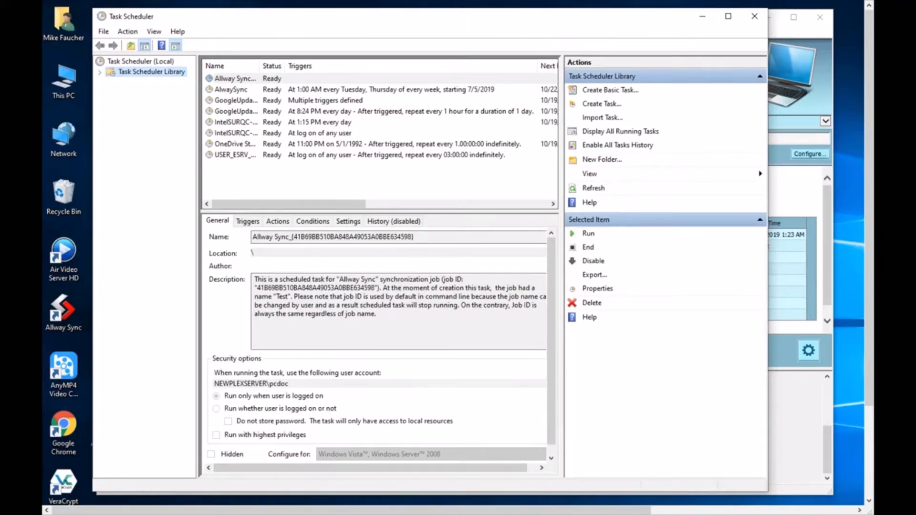
left_click(235, 79)
key("Delete")
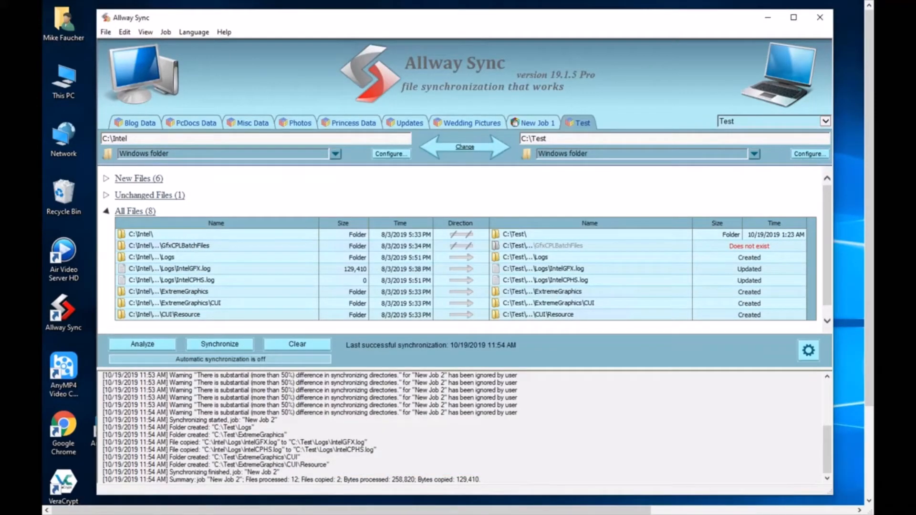
- Review the Test job's Synchronization Rules again, close its properties and look at the job commands, including Clone Job
right_click(575, 125)
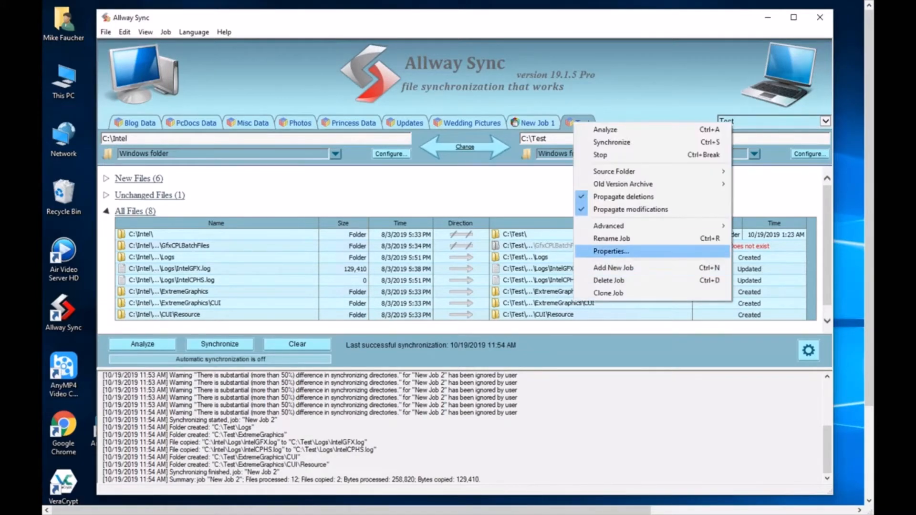
left_click(611, 251)
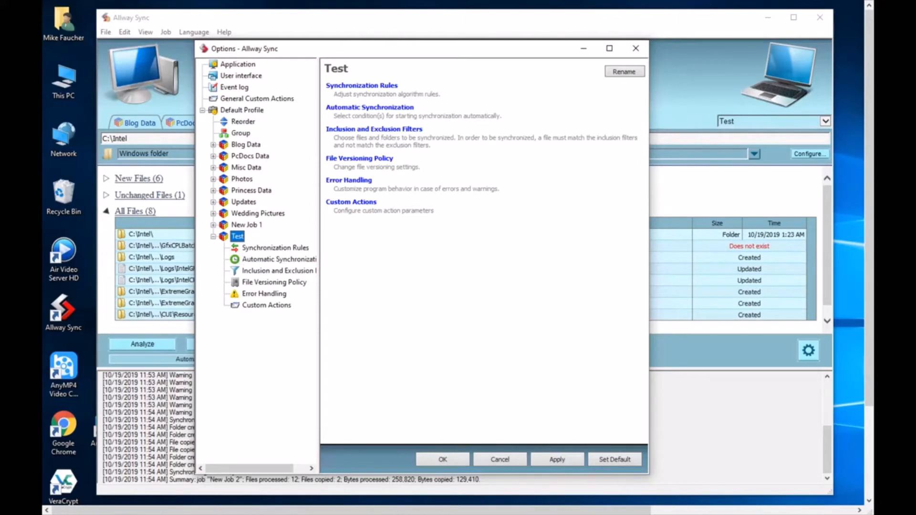
left_click(276, 248)
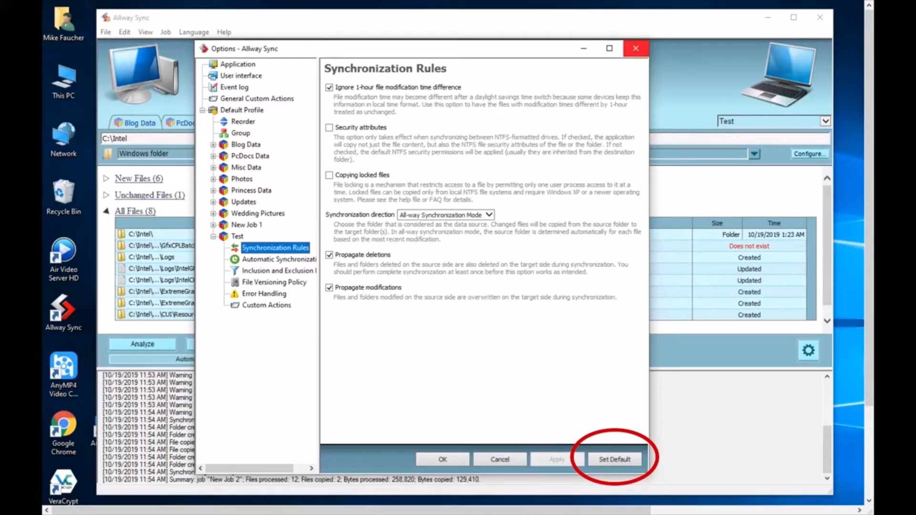
left_click(635, 48)
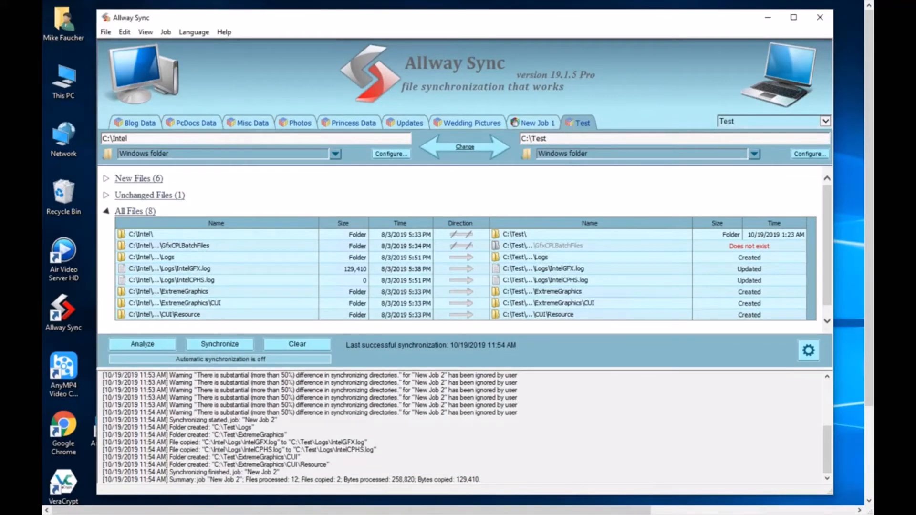
right_click(577, 122)
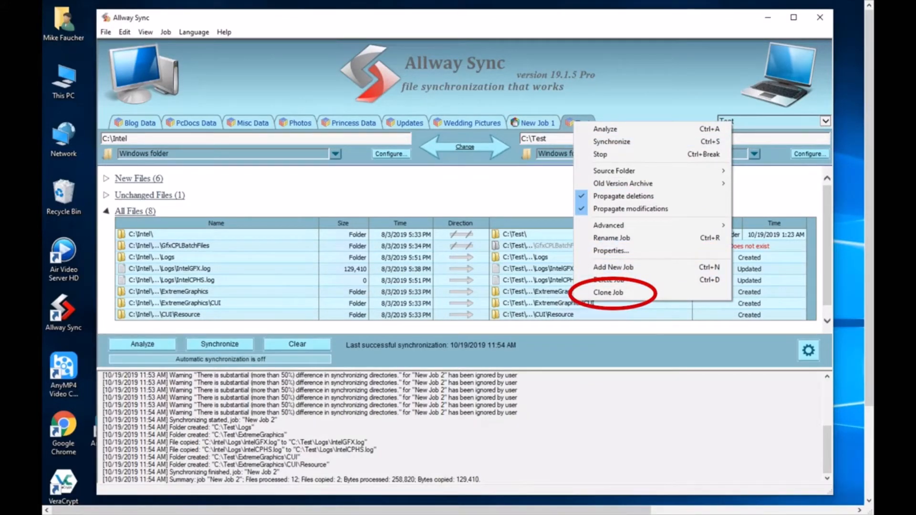
key("Escape")
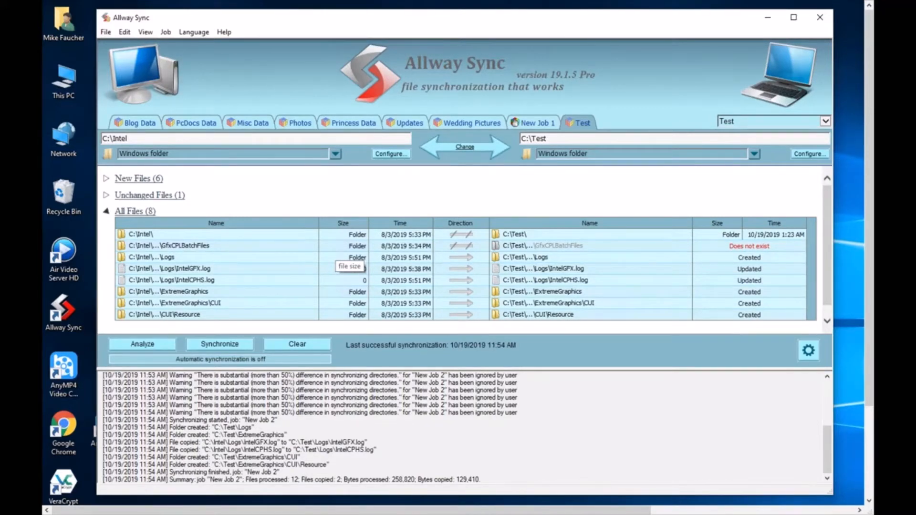
- Look at the Updates job's folder setup and the available source folder types, and return to the Test job
left_click(415, 127)
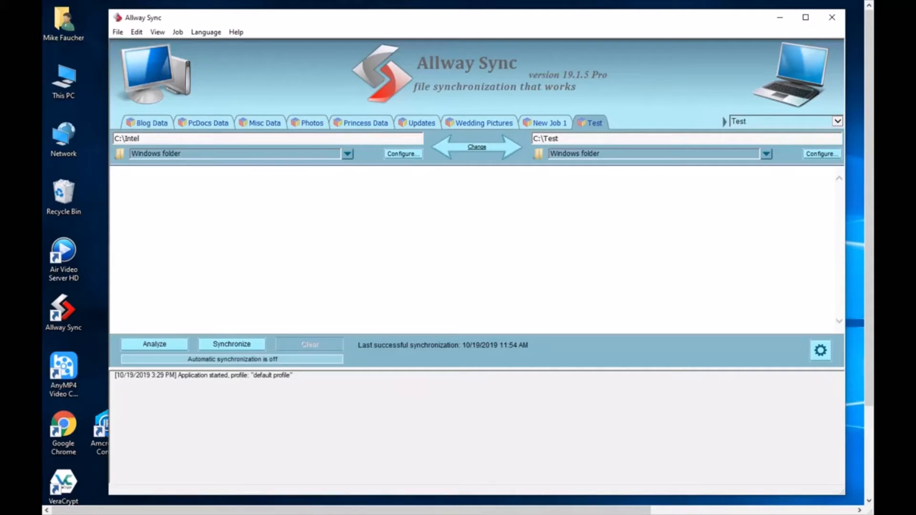
left_click(346, 155)
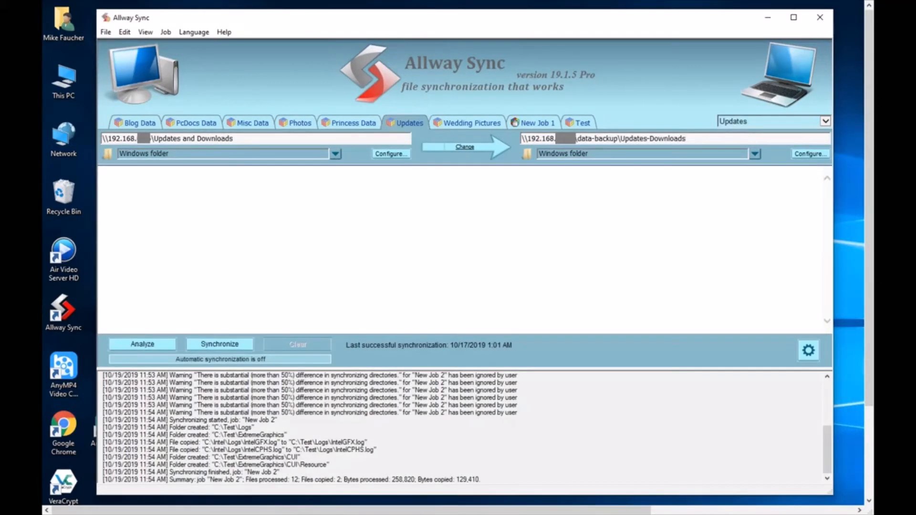
left_click(578, 123)
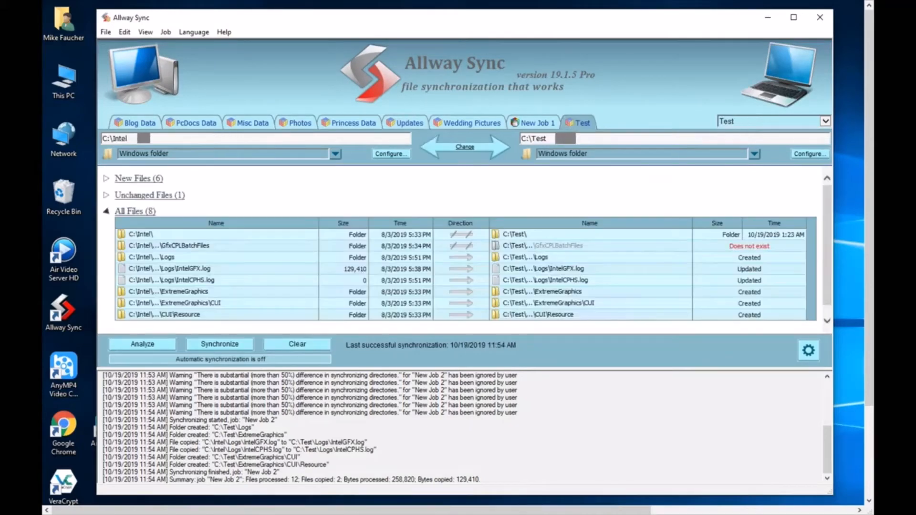
- Review the compression and encryption choices for C:\Intel and the folder options for C:\Test, leaving both on plain files
left_click(528, 154)
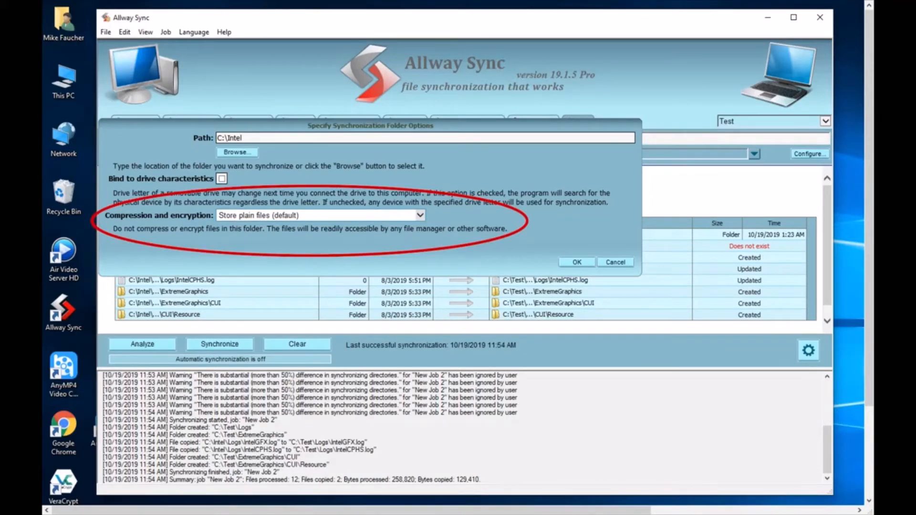
left_click(420, 216)
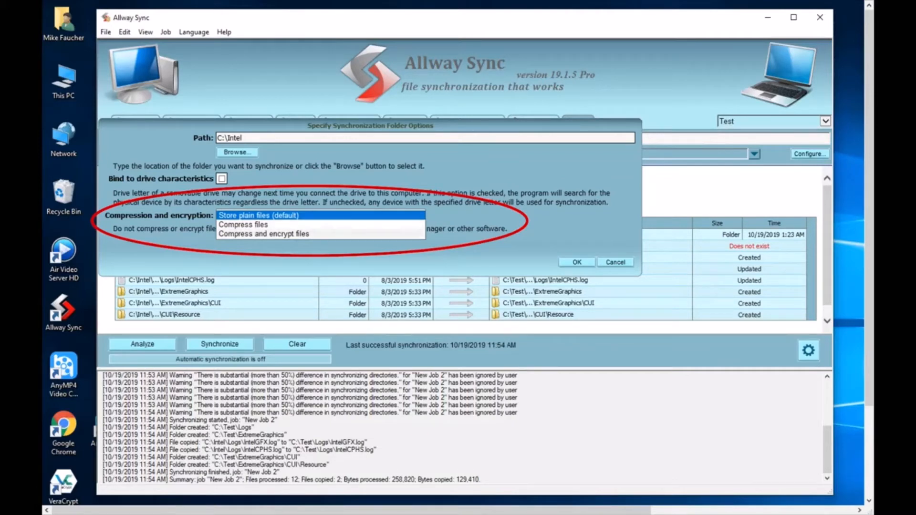
key("Escape")
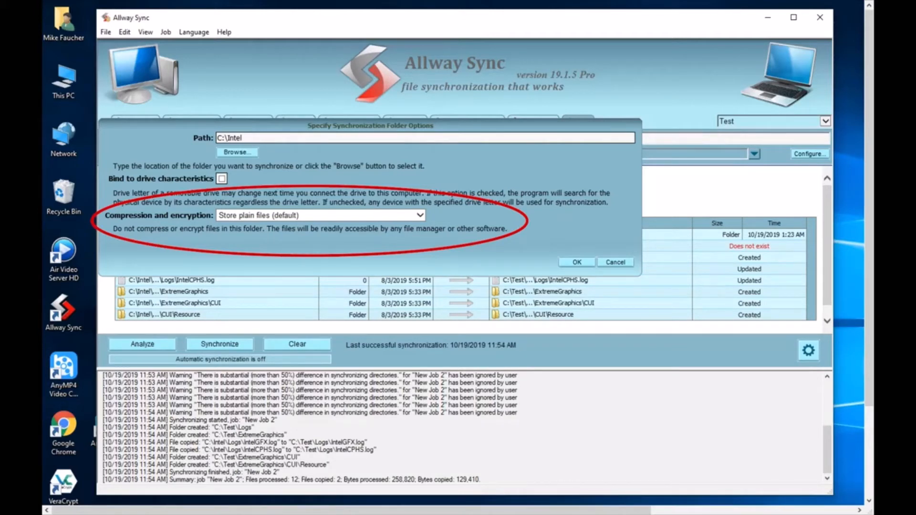
left_click(615, 262)
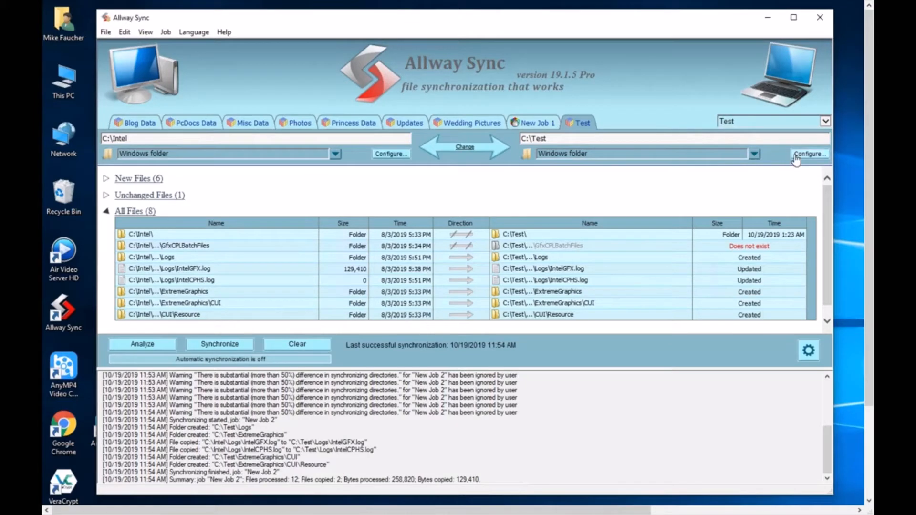
left_click(810, 153)
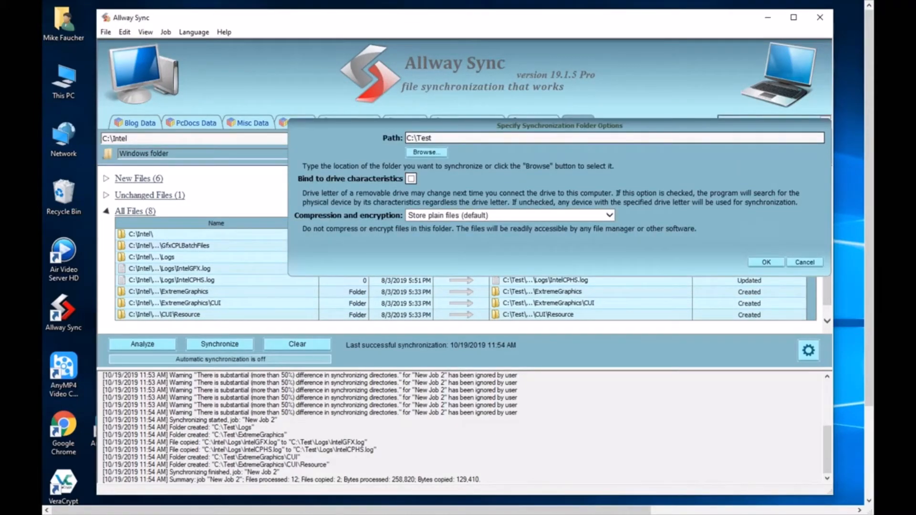
key("Return")
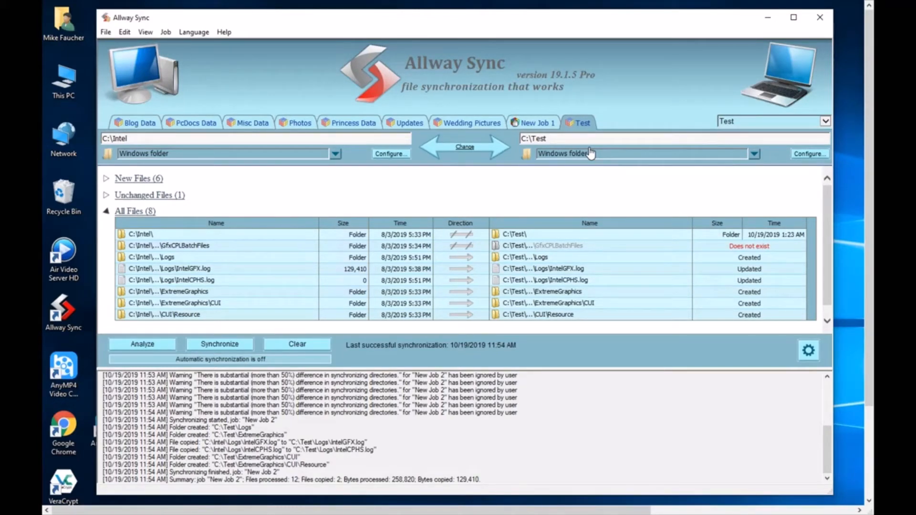
- Enable Use Windows Task Scheduler in the Test job's automatic synchronization options and open Task Scheduler to configure its task
right_click(583, 123)
left_click(618, 249)
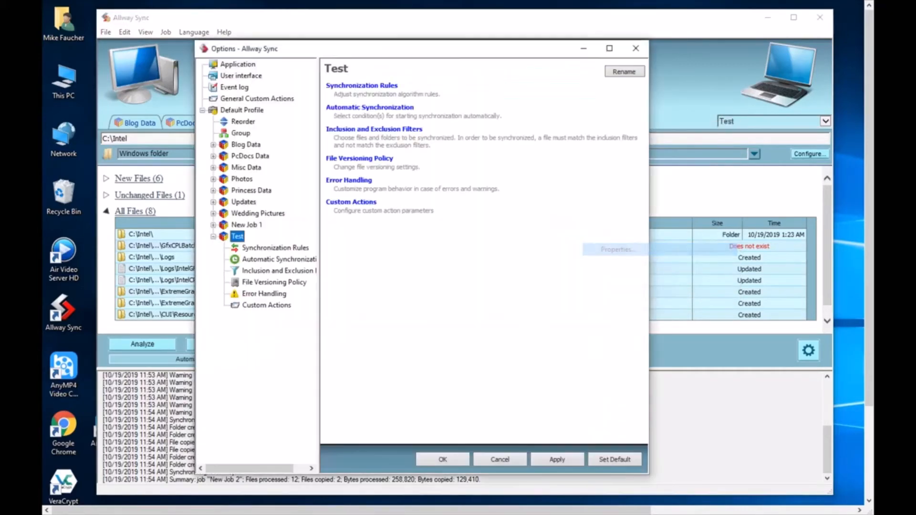
left_click(280, 259)
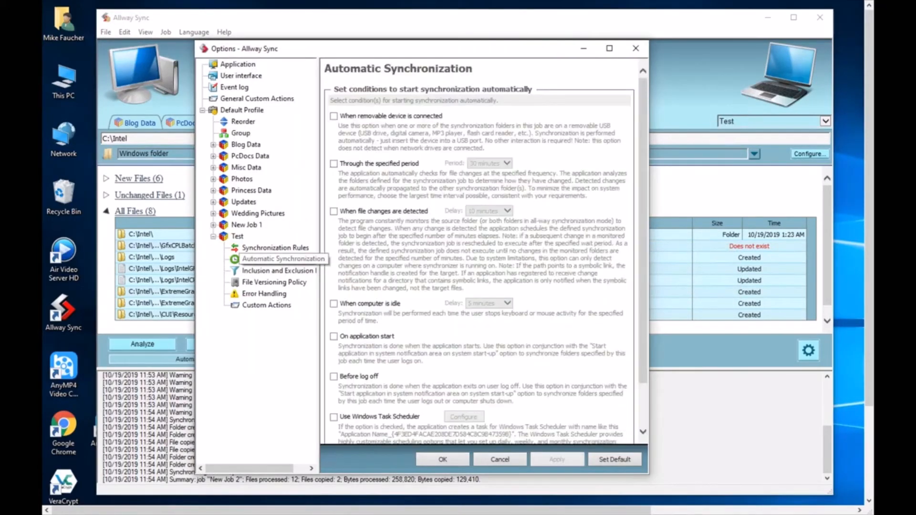
scroll(480, 253, "down", 2)
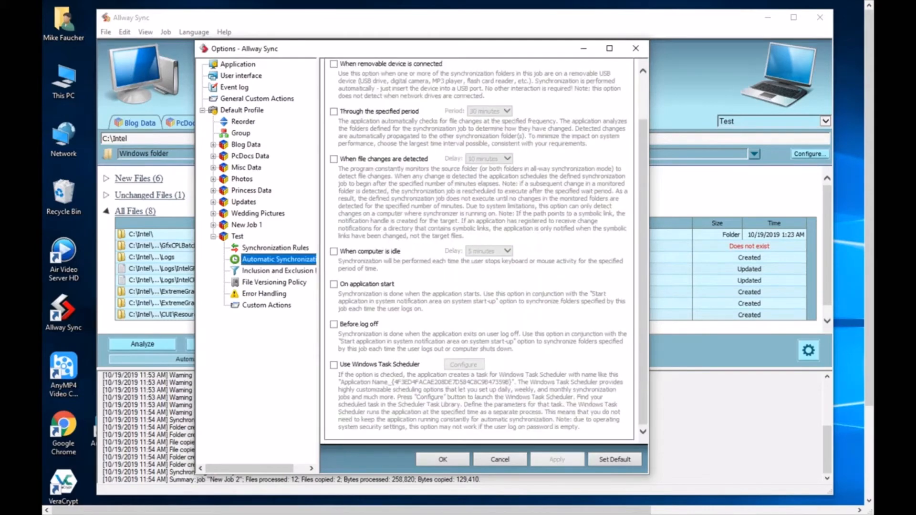
left_click(334, 365)
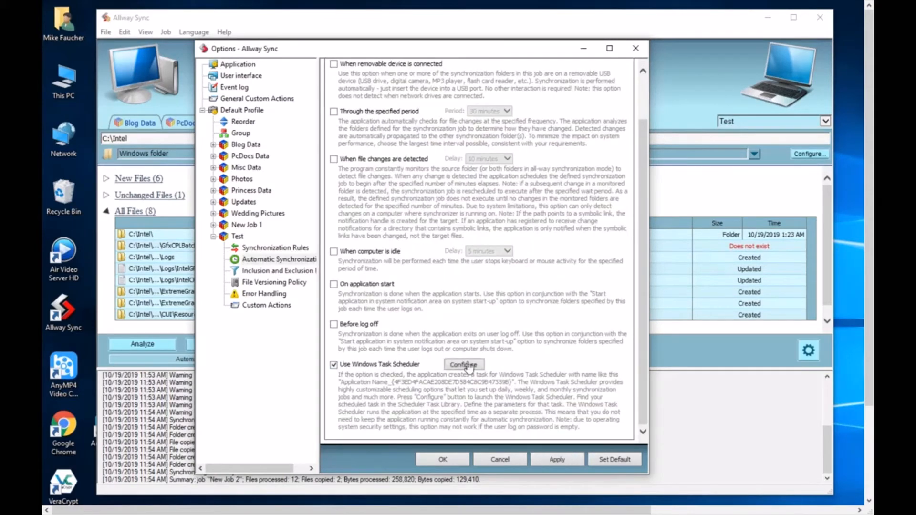
left_click(464, 364)
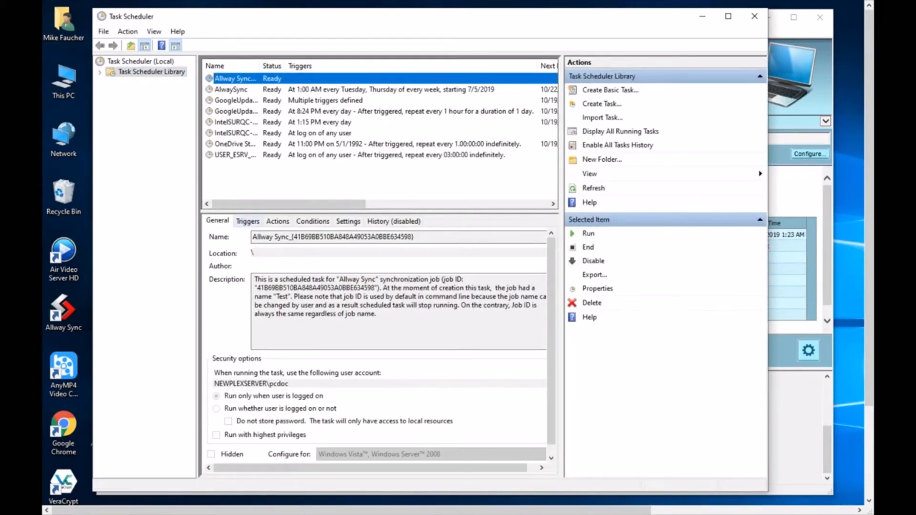
- Review the triggers, actions, conditions, settings and history of the Test job's Allway Sync task
left_click(248, 222)
left_click(278, 221)
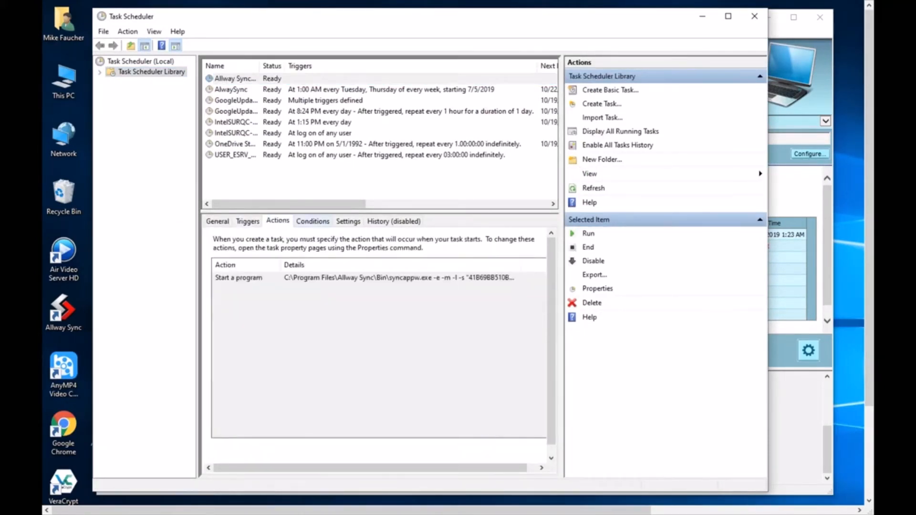
left_click(313, 221)
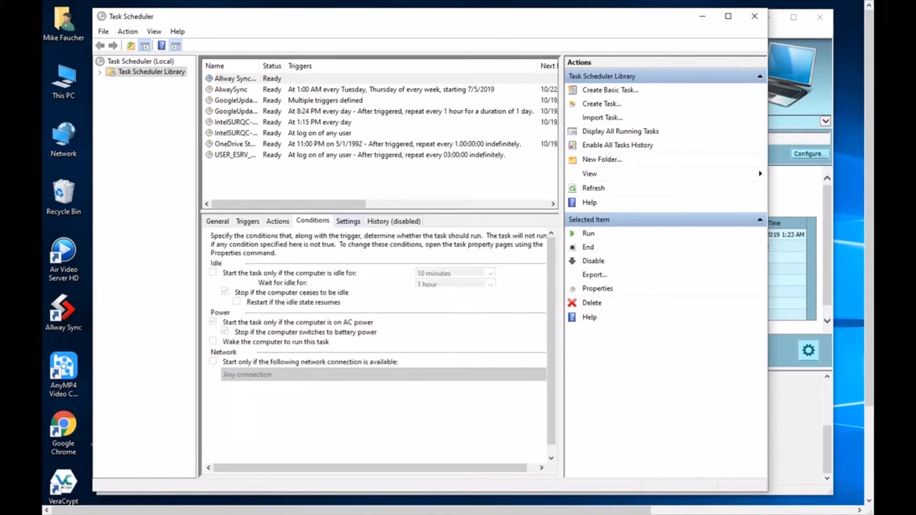
left_click(348, 221)
left_click(394, 221)
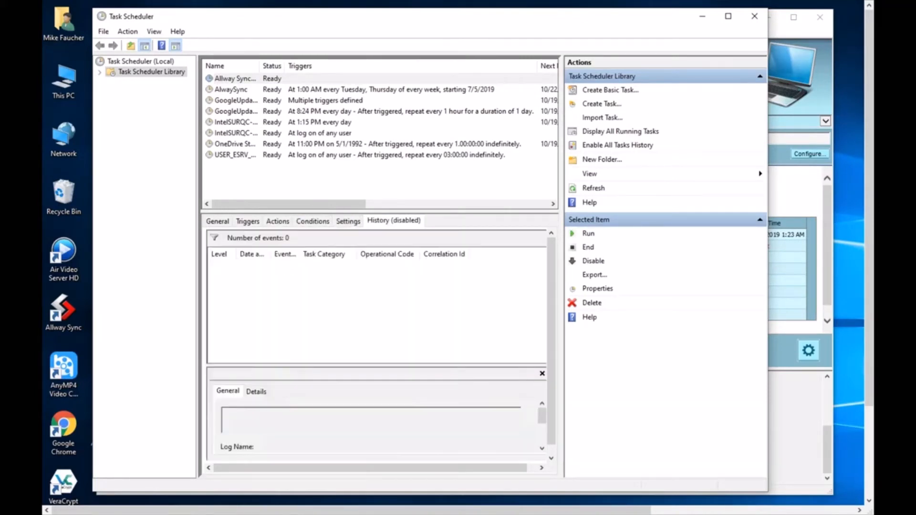
left_click(248, 221)
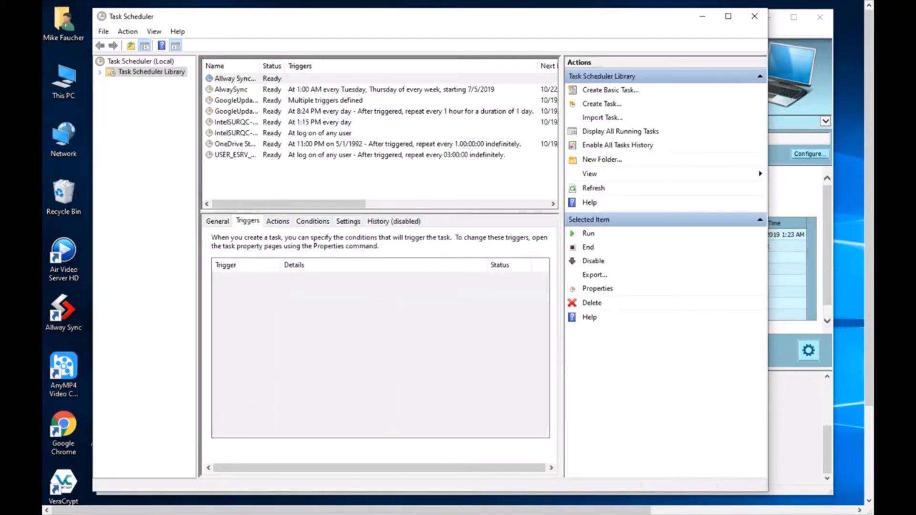
- Add a daily trigger to the Test job's Allway Sync task, recurring every 1 day from 10/19/2019 at 12:07:22 PM
left_click(235, 78)
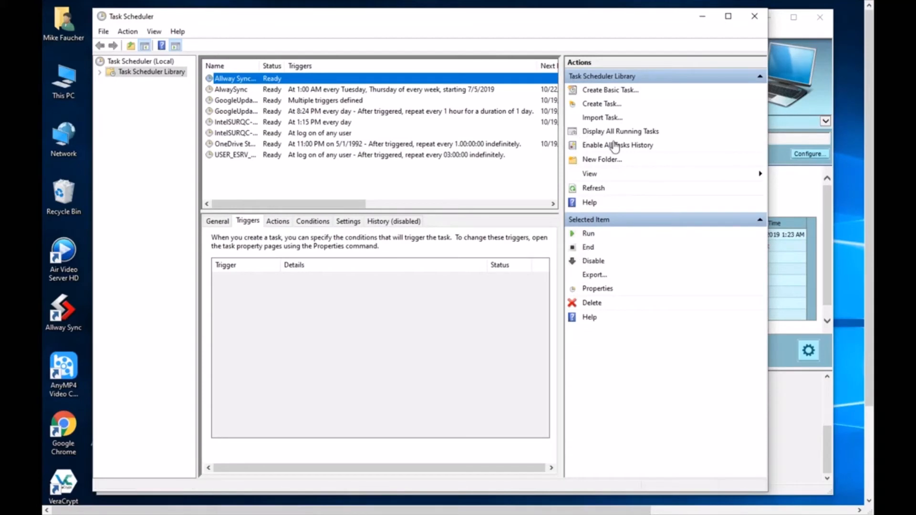
right_click(282, 80)
left_click(317, 139)
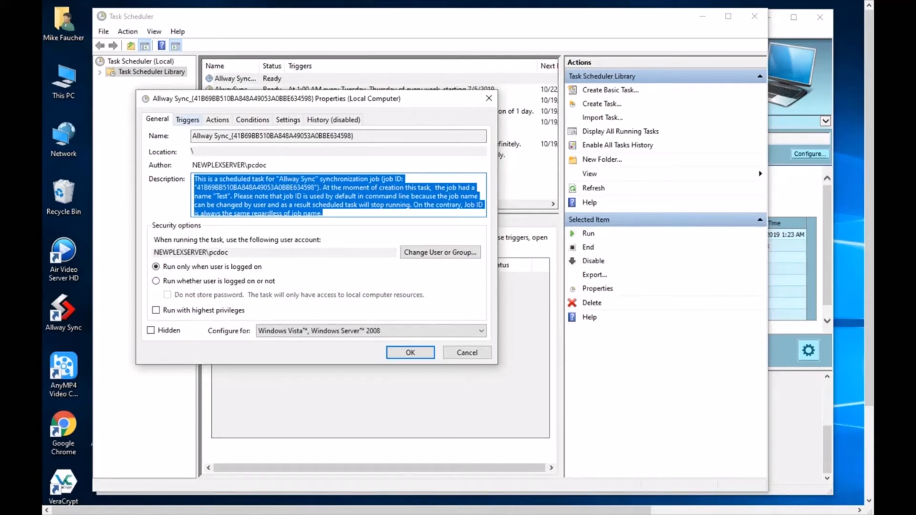
left_click(188, 120)
left_click(172, 325)
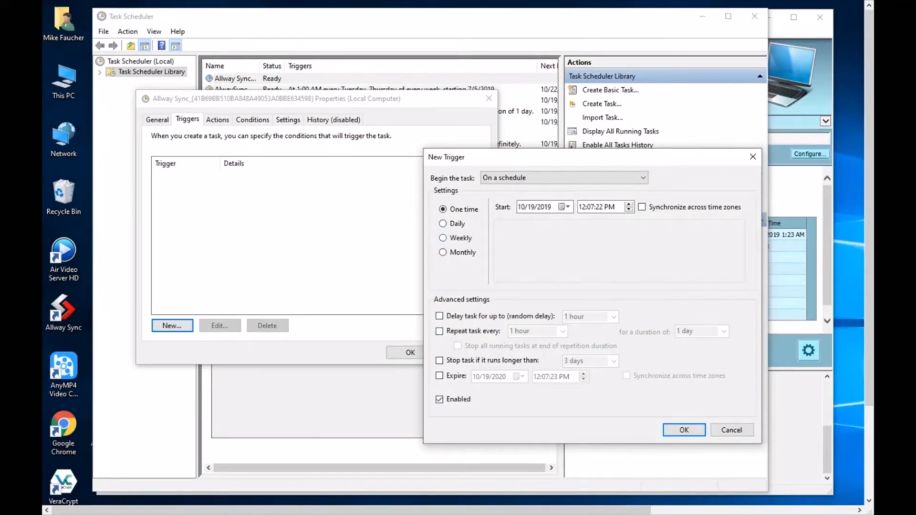
left_click(443, 224)
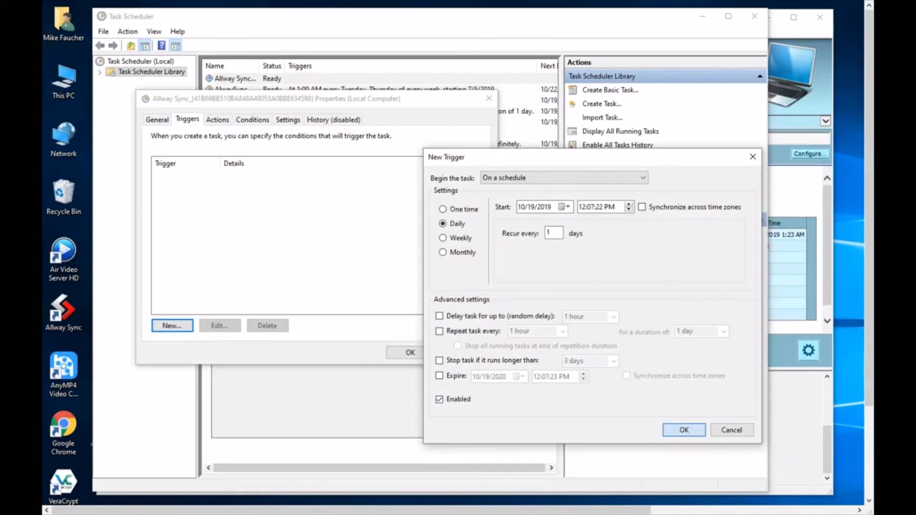
key("Return")
left_click(410, 353)
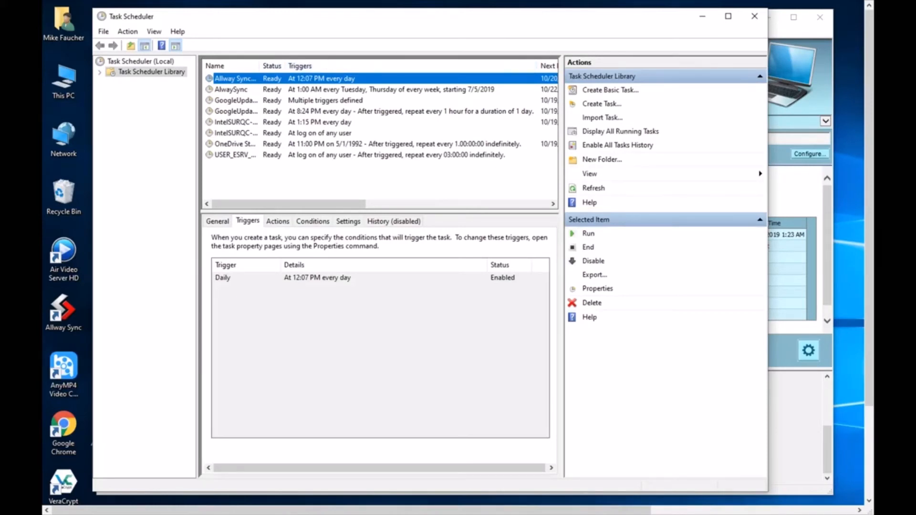
- Delete the Test job's Allway Sync task from the Task Scheduler Library and close Task Scheduler
right_click(397, 78)
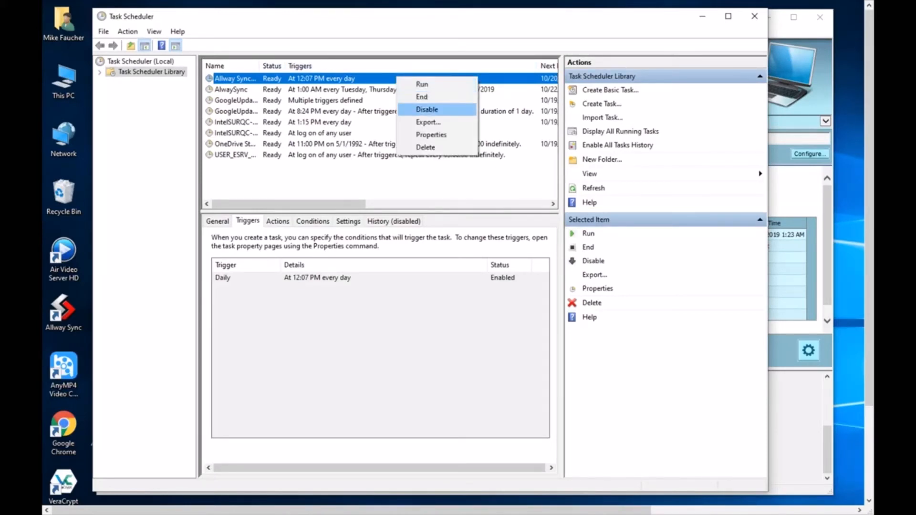
left_click(426, 147)
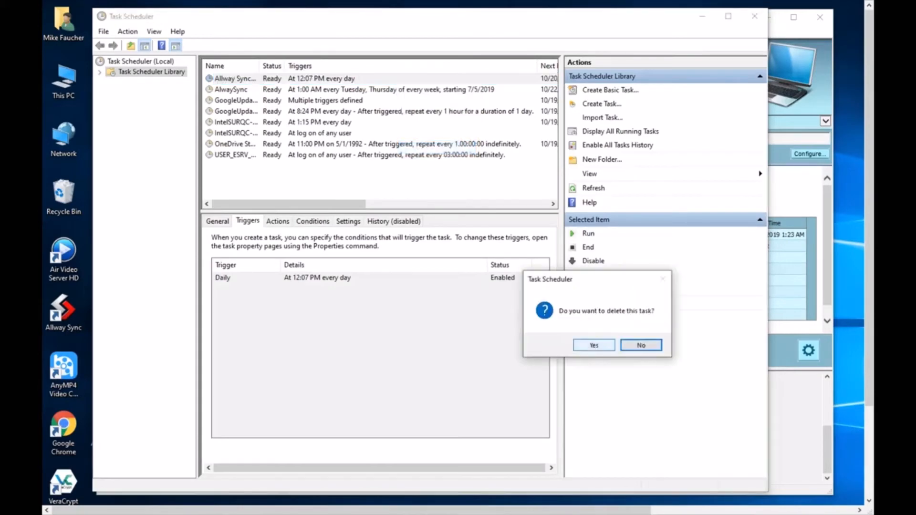
left_click(595, 345)
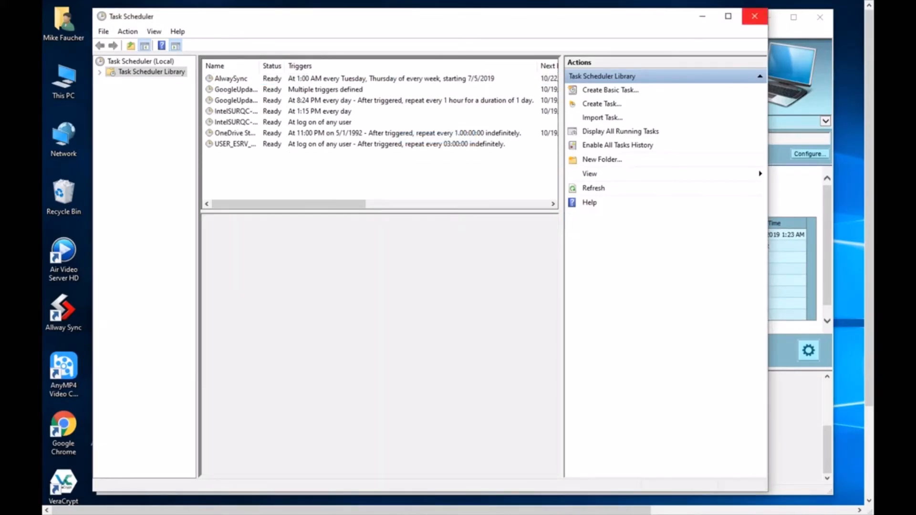
left_click(754, 16)
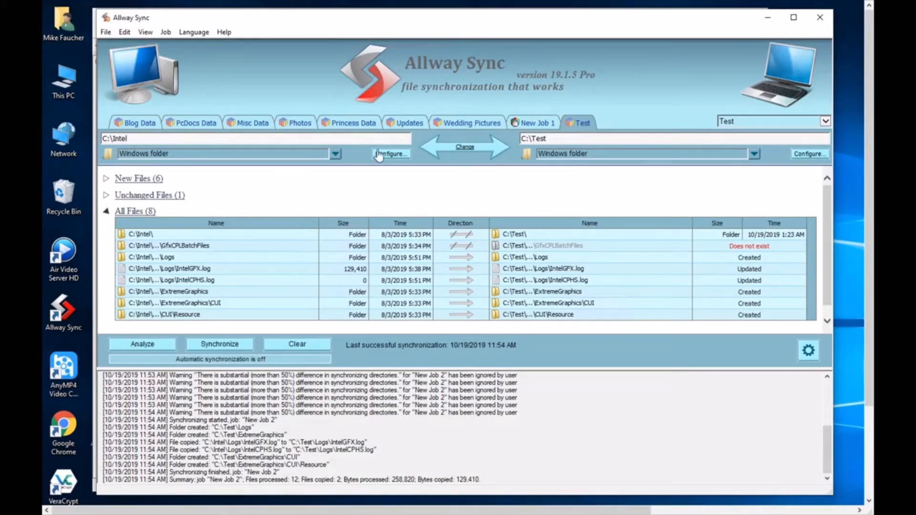
- Turn off Use Windows Task Scheduler in the Test job's automatic synchronization options and save the properties
right_click(587, 124)
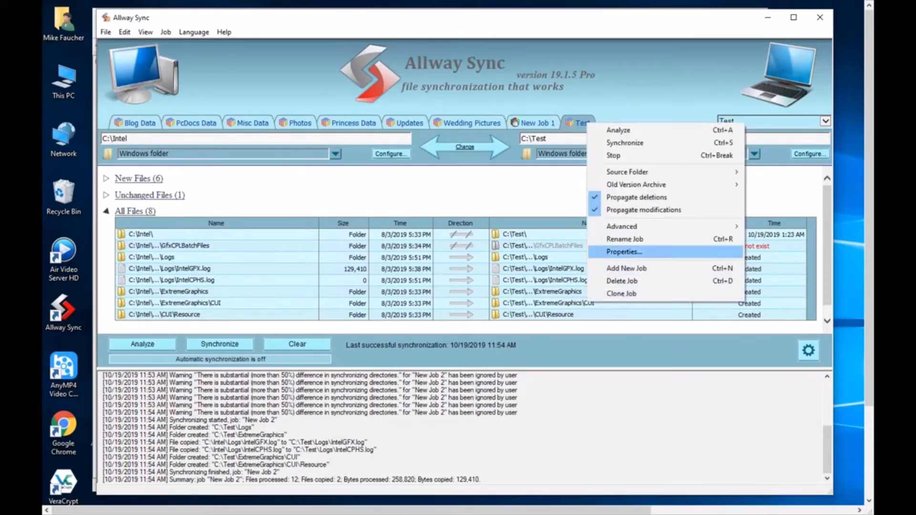
left_click(624, 252)
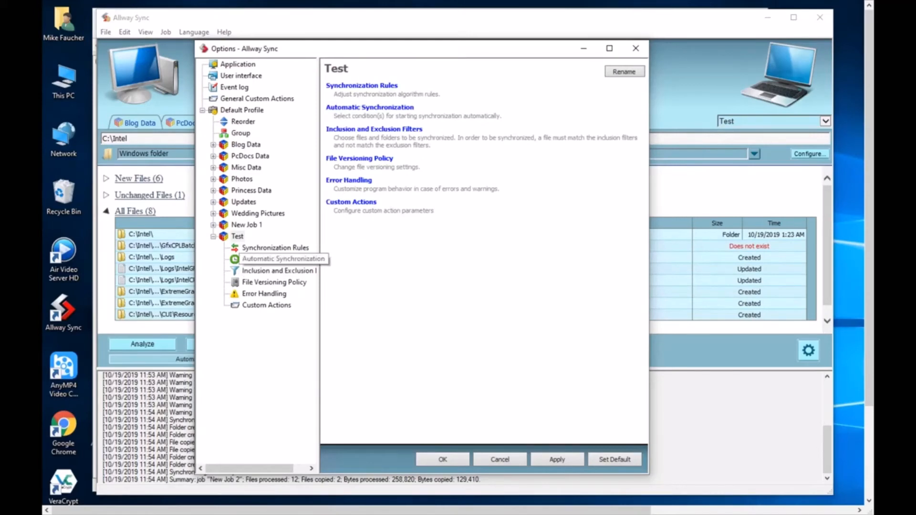
left_click(279, 260)
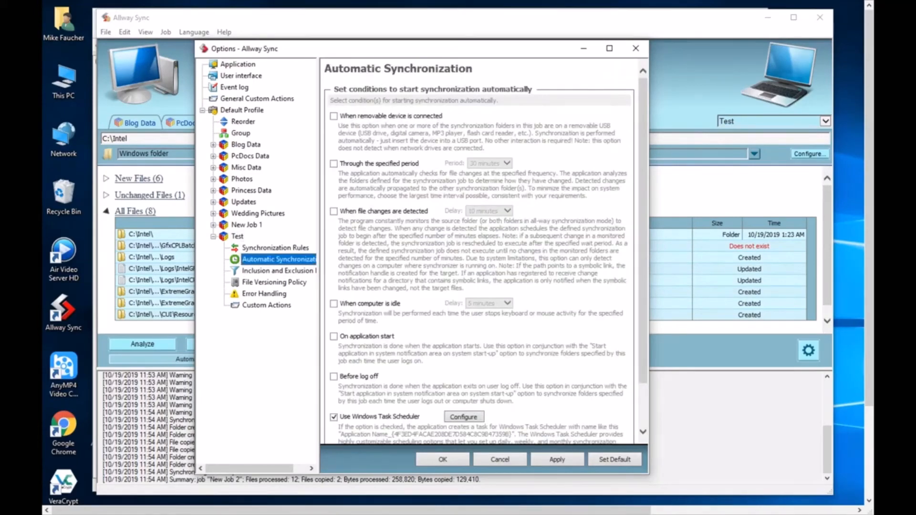
scroll(477, 253, "down", 2)
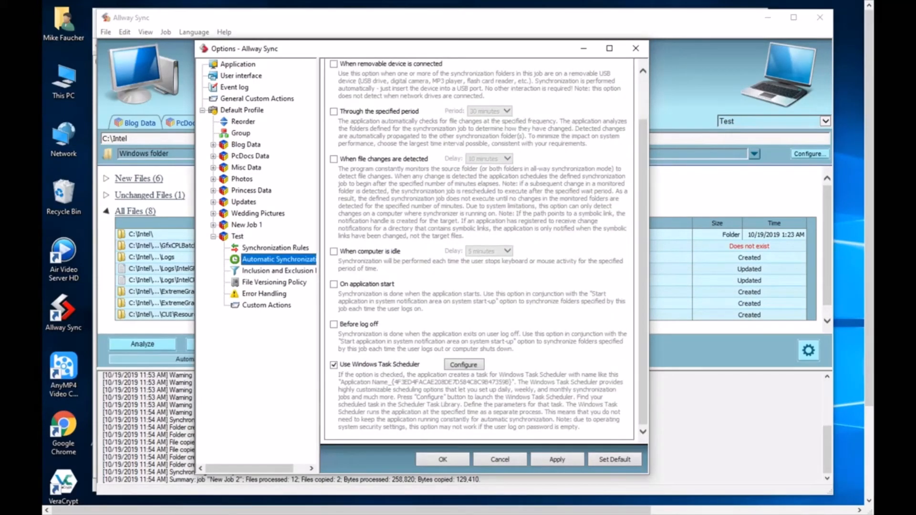
left_click(334, 365)
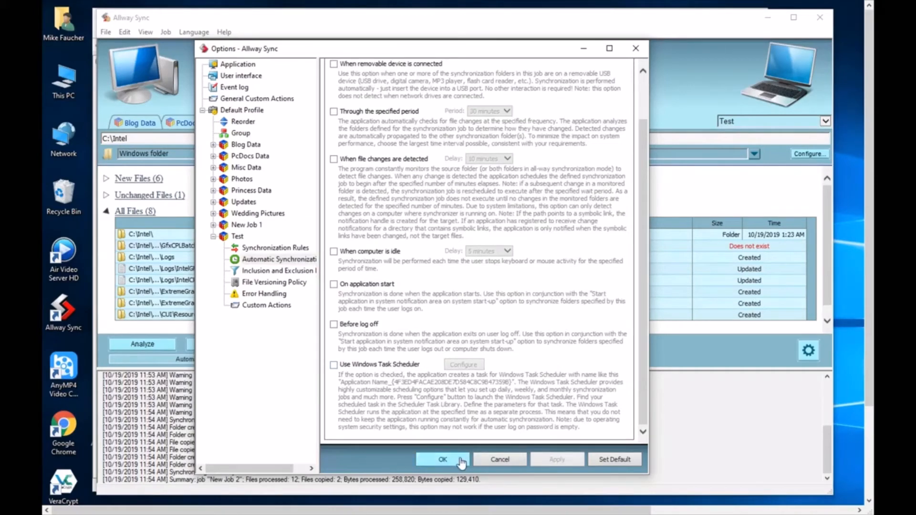
left_click(443, 460)
- Review New Job 1's synchronization rules and automatic synchronization conditions, and close its properties without changes
left_click(539, 125)
right_click(542, 131)
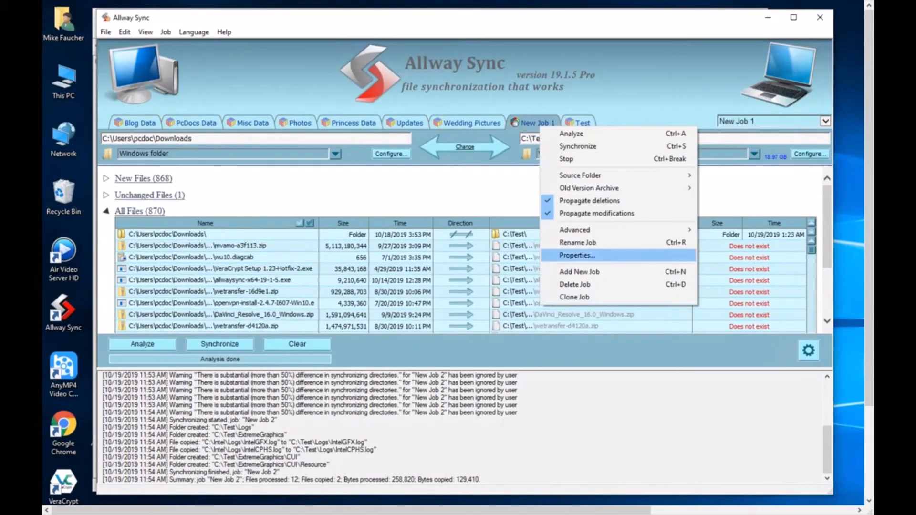
left_click(575, 256)
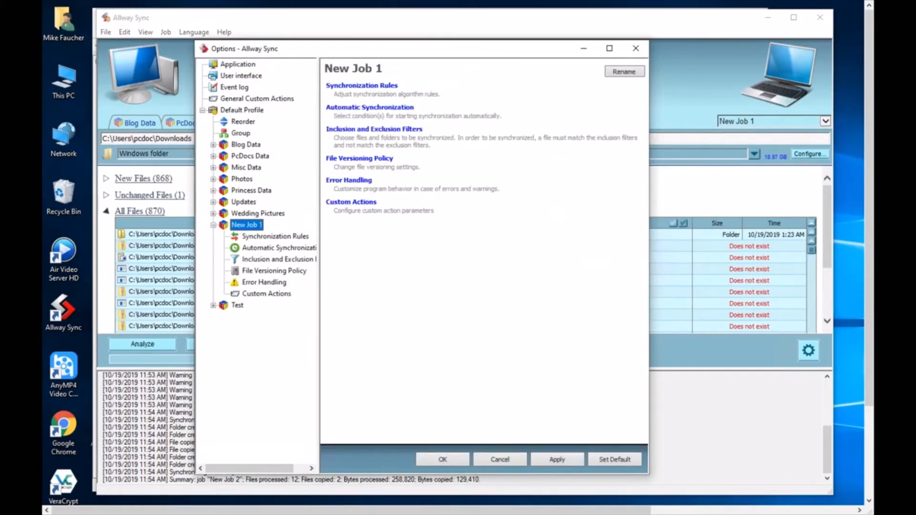
left_click(275, 237)
left_click(279, 248)
scroll(480, 252, "down", 3)
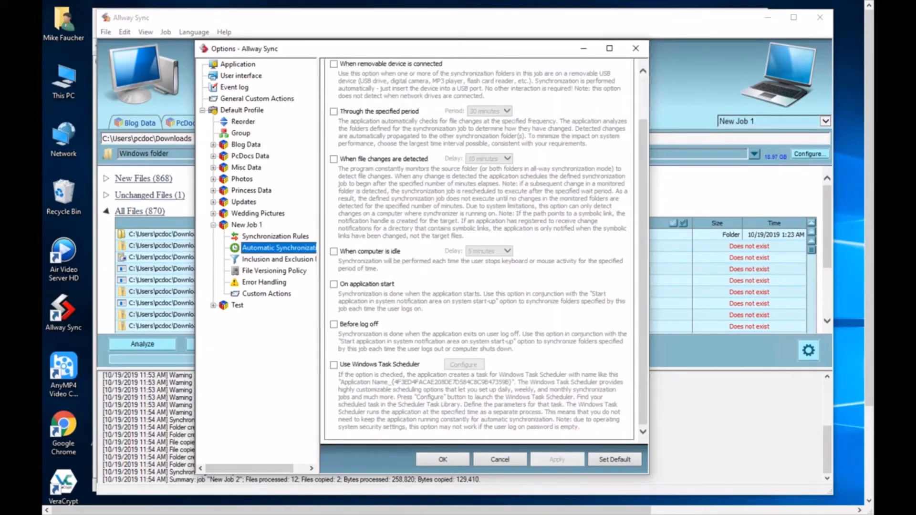
scroll(480, 252, "up", 2)
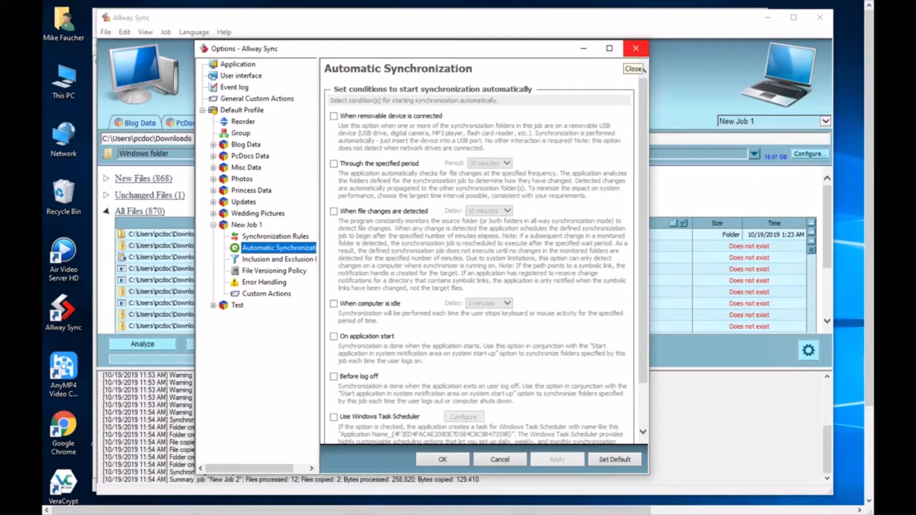
left_click(636, 48)
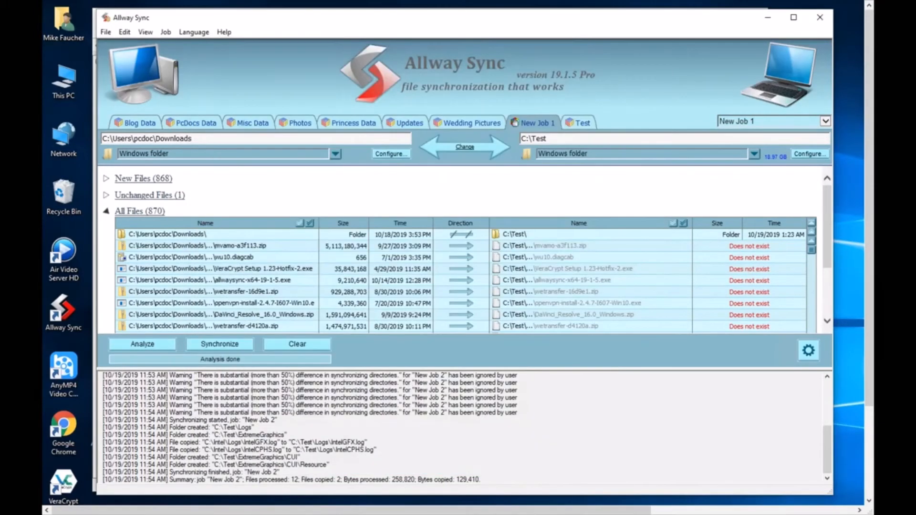
- Switch to Task Scheduler, examine the AlwaySync task's schedule and next run time, and open its properties
mouse_move(461, 292)
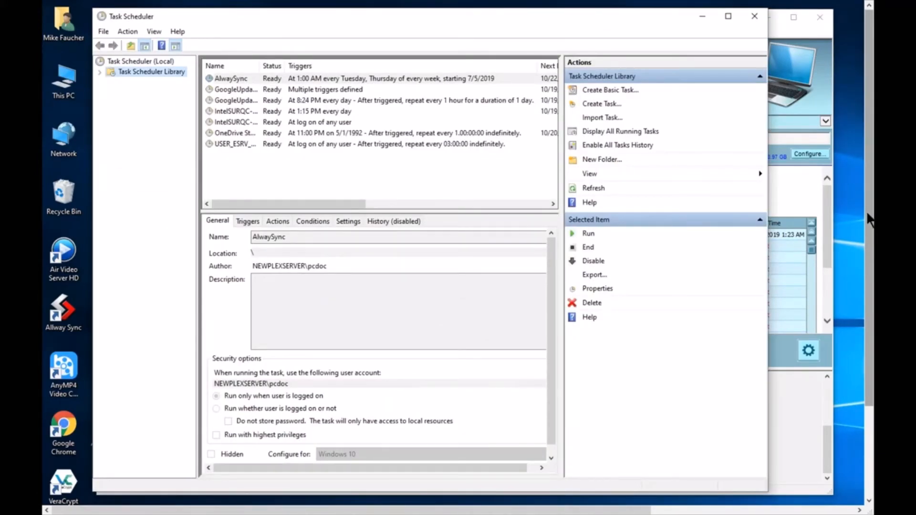
left_click(231, 78)
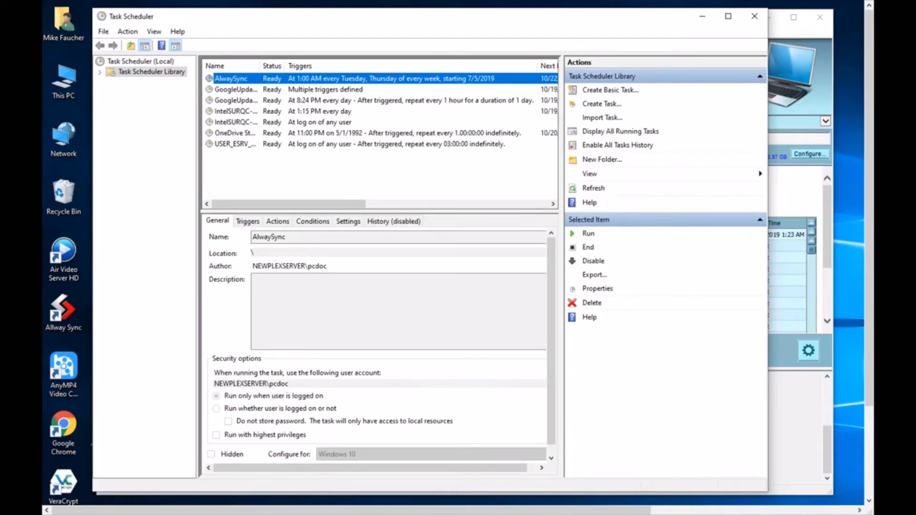
left_click_drag(289, 204, 313, 203)
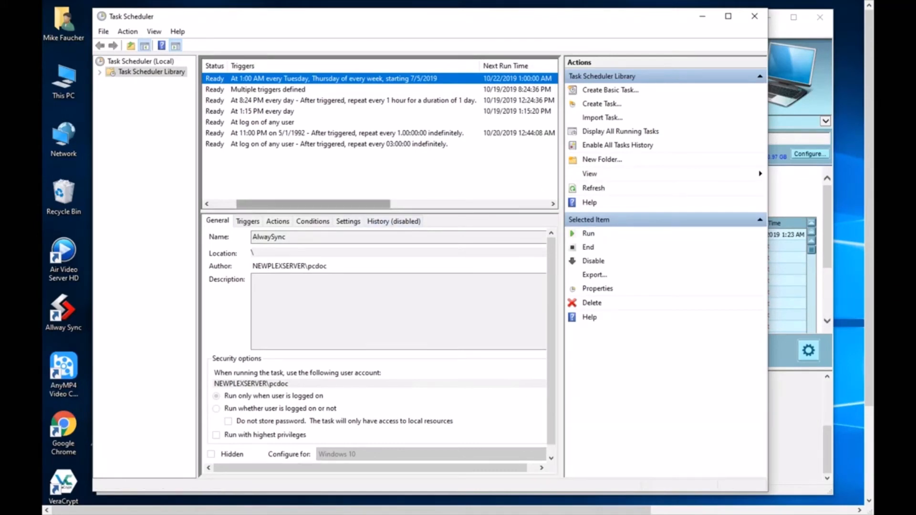
left_click_drag(313, 204, 286, 204)
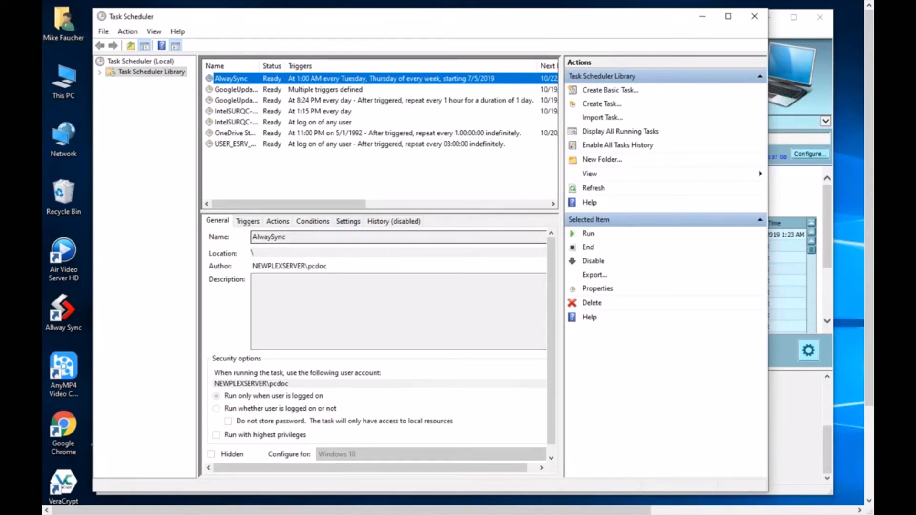
right_click(348, 78)
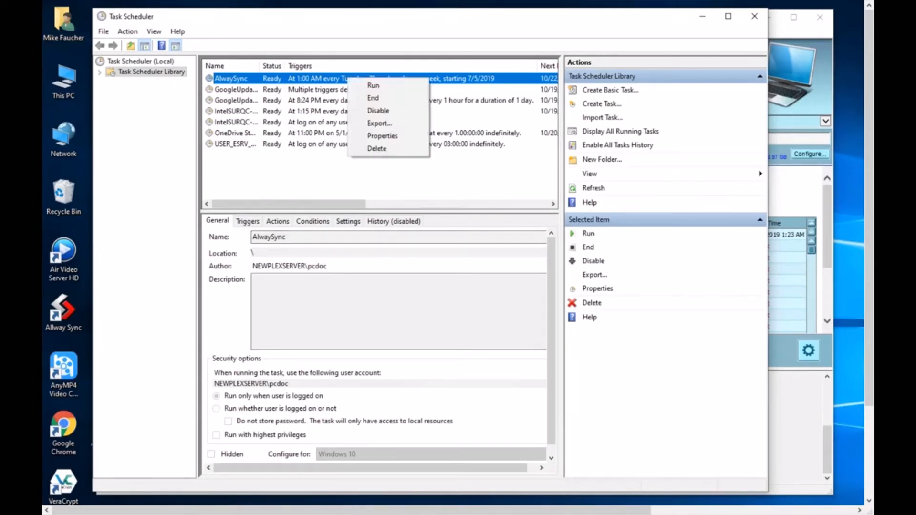
left_click(384, 135)
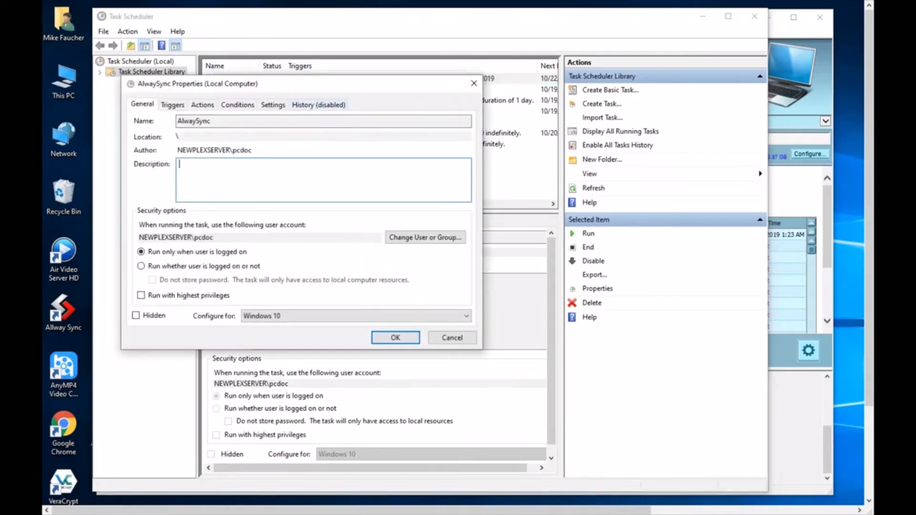
left_click_drag(305, 83, 364, 92)
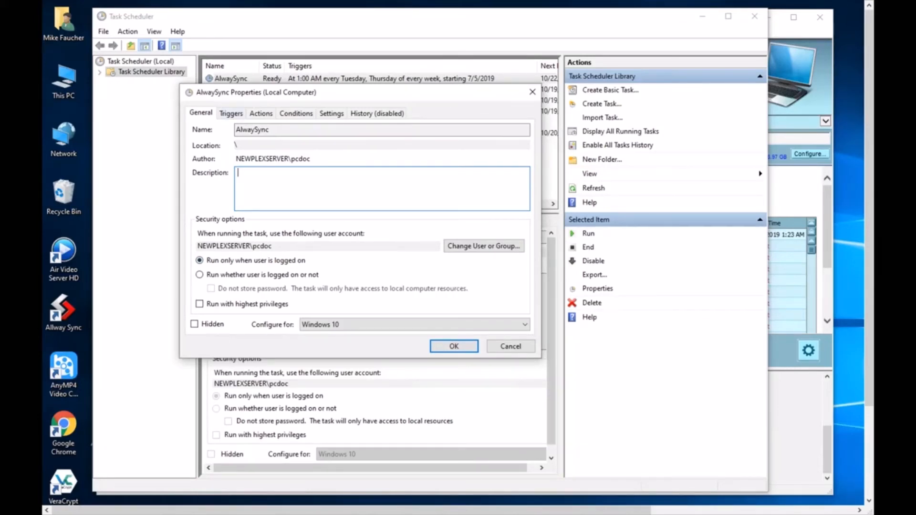
- Review the AlwaySync task's weekly trigger and its program action with command-line arguments, cancelling out of both edit dialogs
left_click(231, 114)
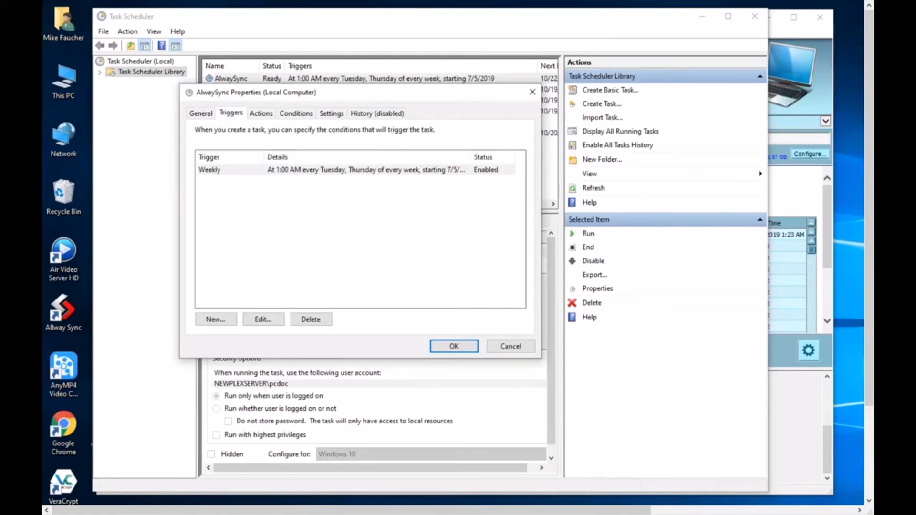
left_click(334, 170)
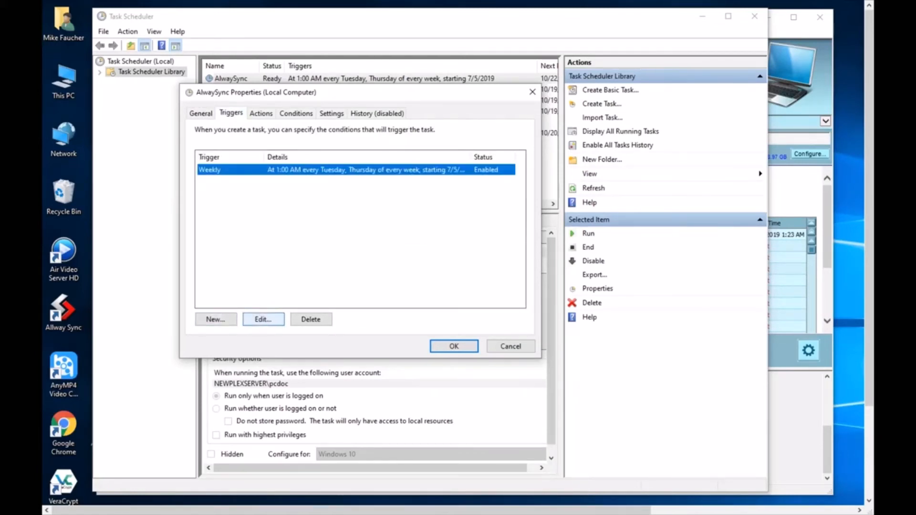
left_click(263, 320)
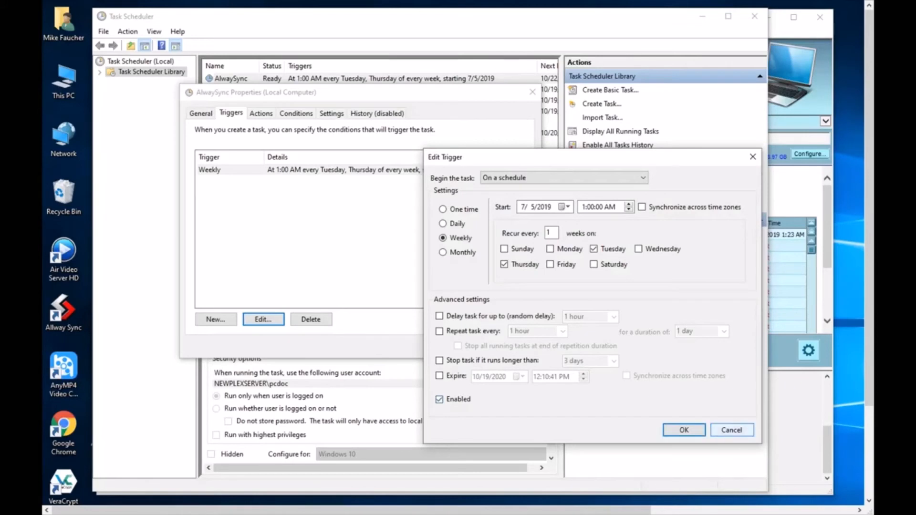
left_click(732, 430)
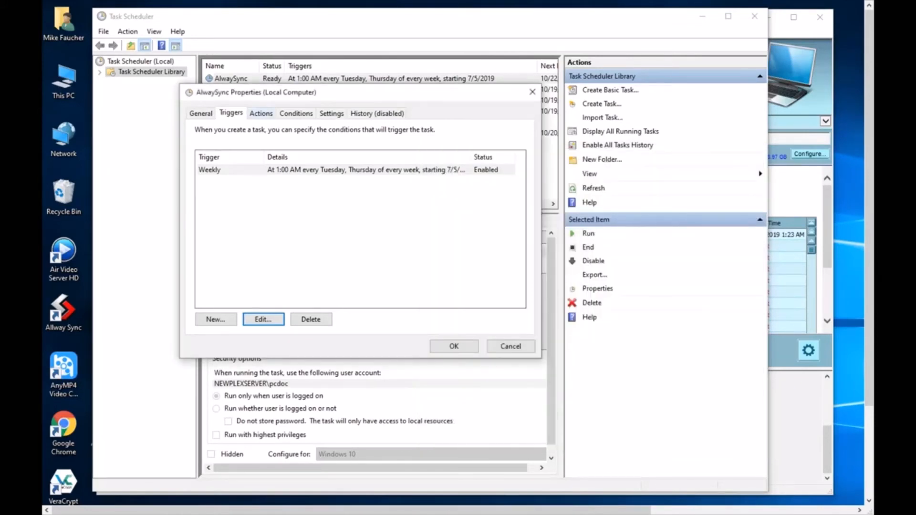
left_click(261, 113)
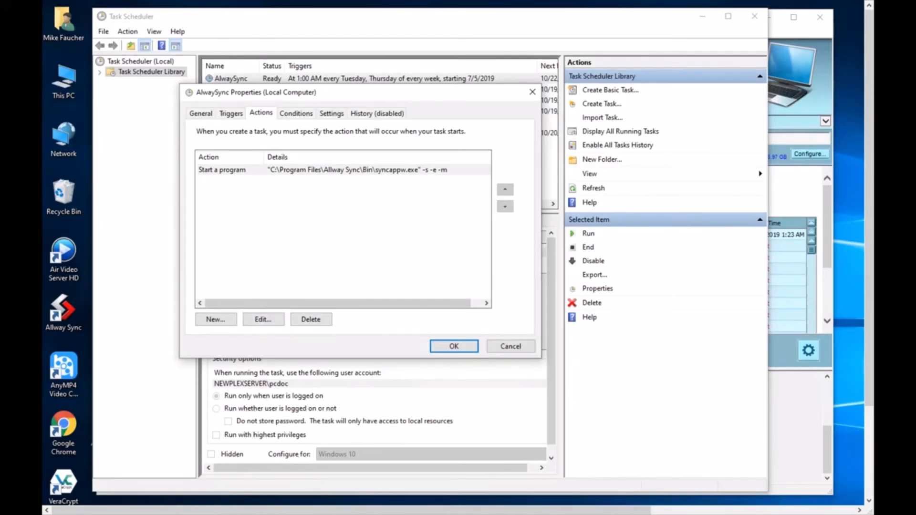
left_click(264, 319)
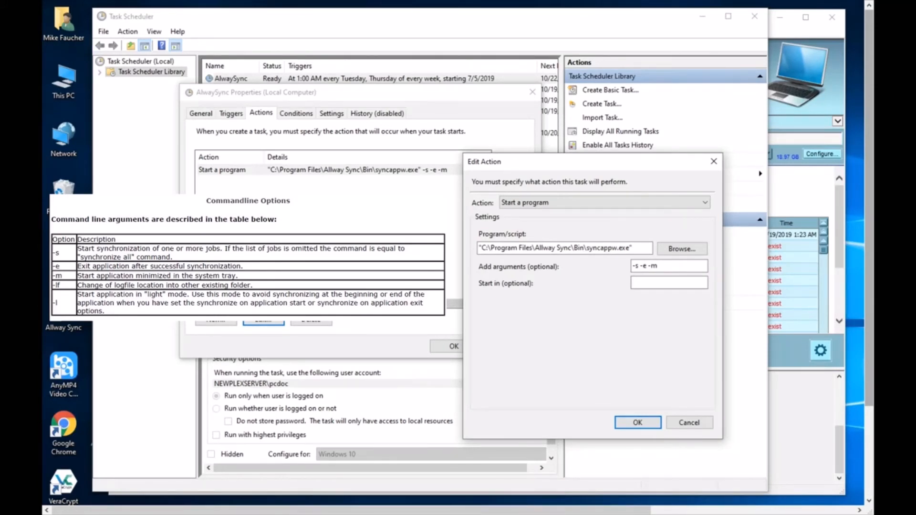
left_click(689, 422)
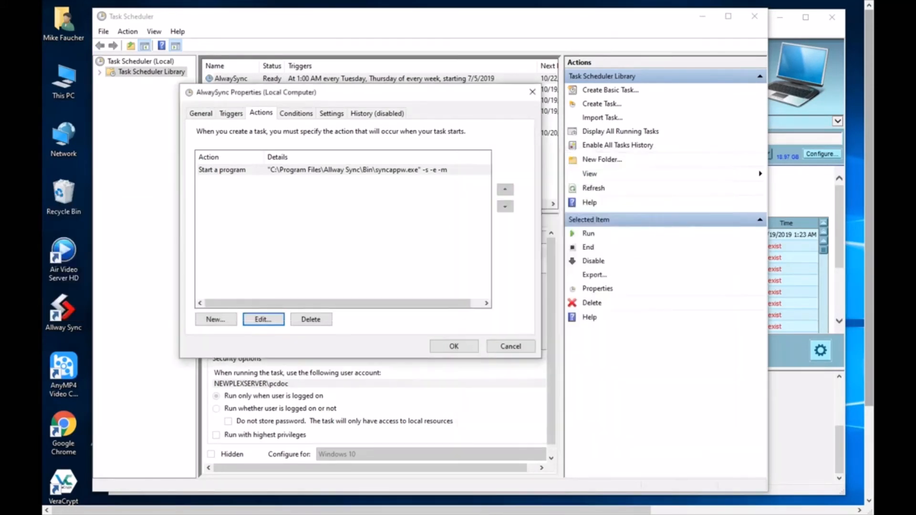
- Review the AlwaySync task's conditions, additional settings and security options, close its properties, and switch back to Allway Sync
left_click(296, 113)
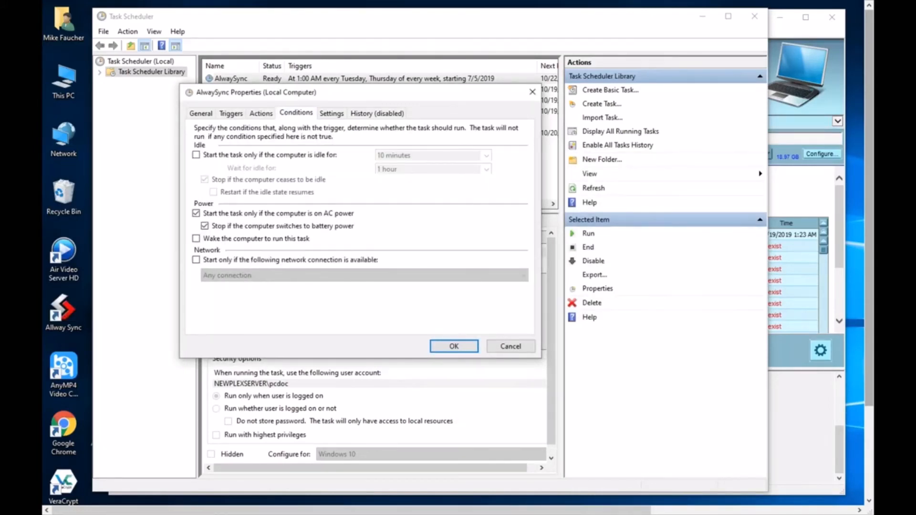
left_click(331, 114)
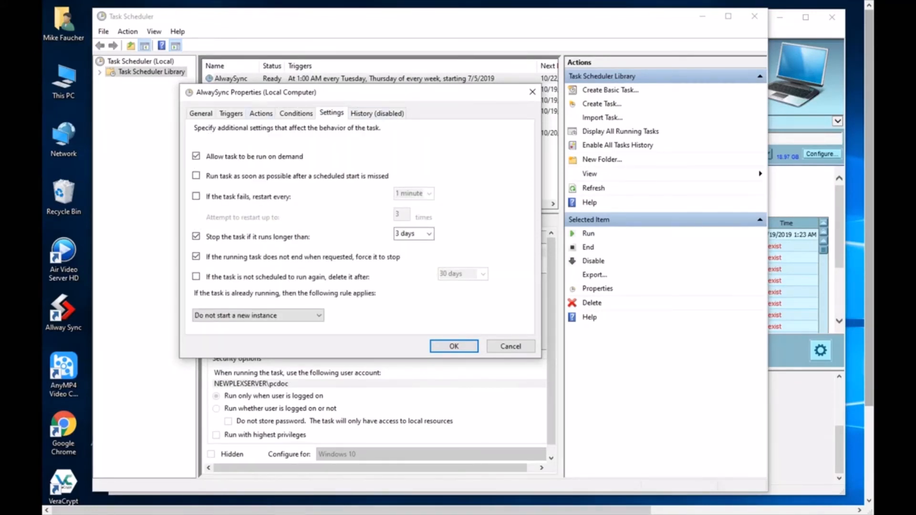
left_click(201, 114)
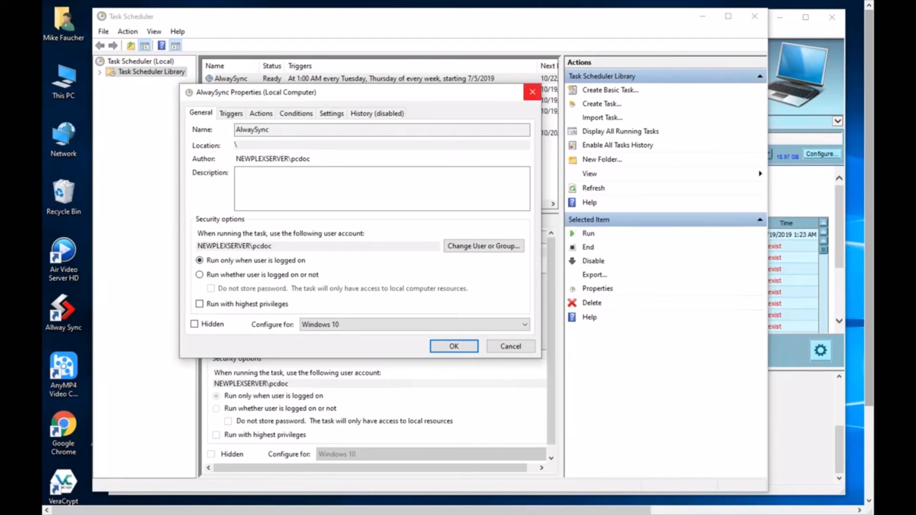
left_click(533, 92)
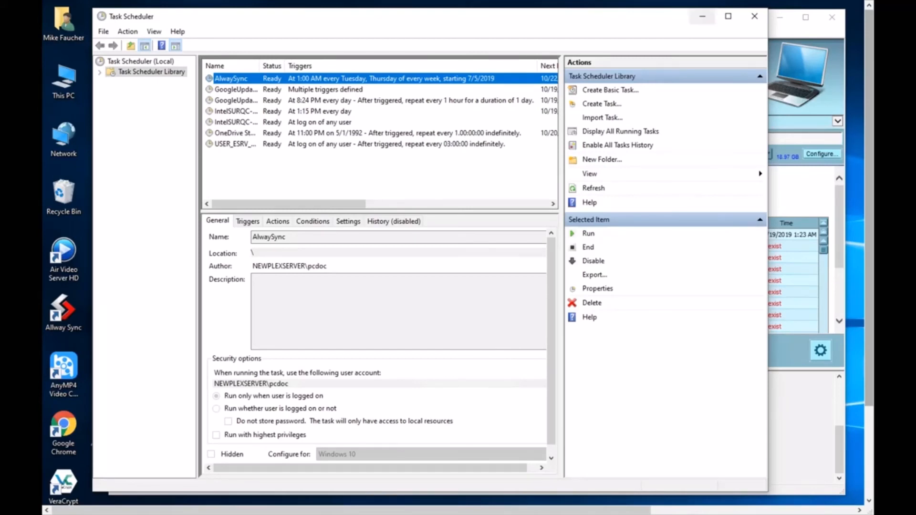
left_click(755, 16)
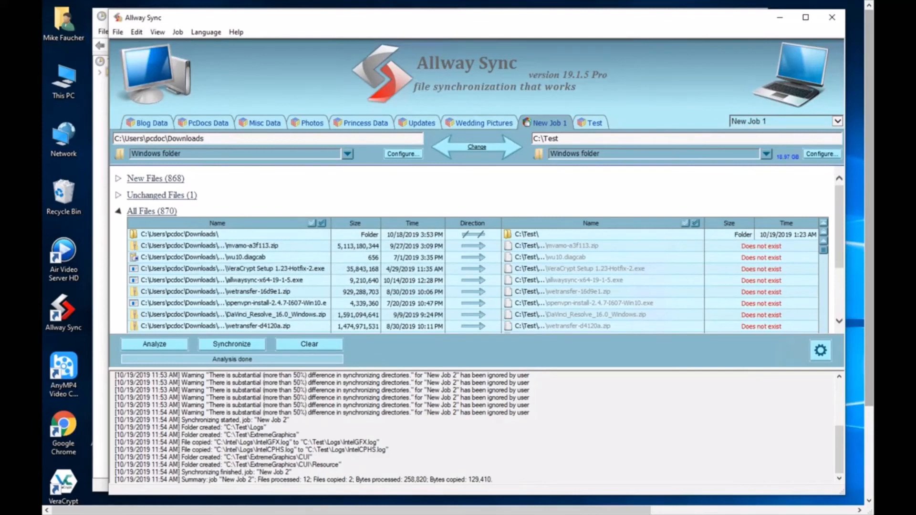
- Open New Job 1's properties, review its automatic synchronization conditions, and dismiss the options dialog
right_click(567, 125)
left_click(602, 253)
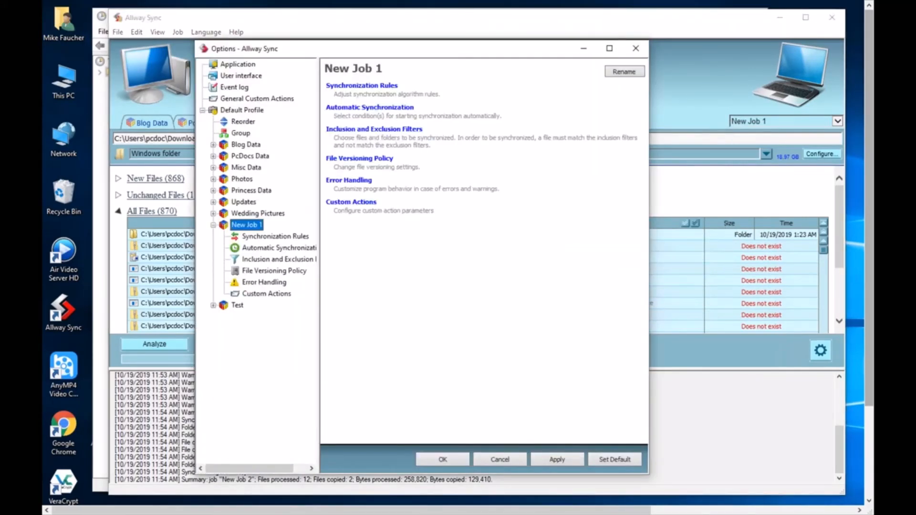
left_click(272, 248)
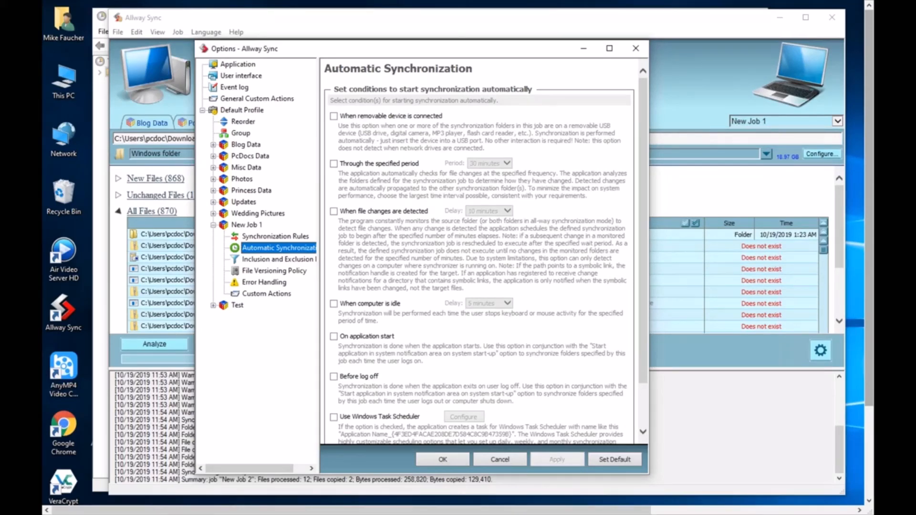
key("Escape")
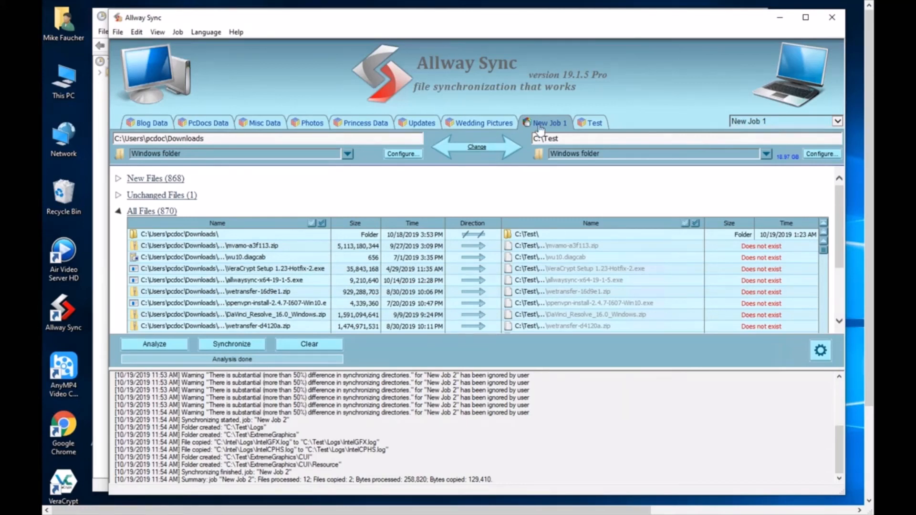
- Switch to the Wedding Pictures job and examine its synchronization direction and the options for propagating deletions and modifications
left_click(475, 124)
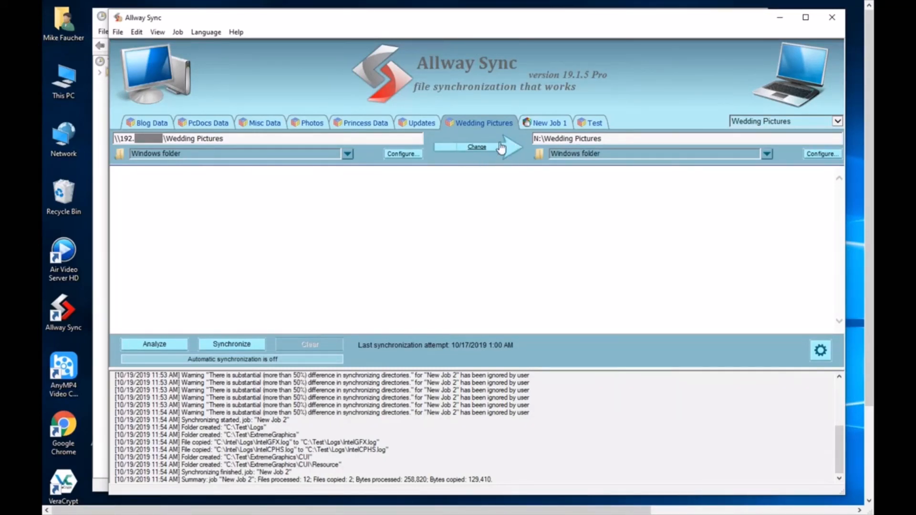
left_click(478, 148)
left_click(478, 148)
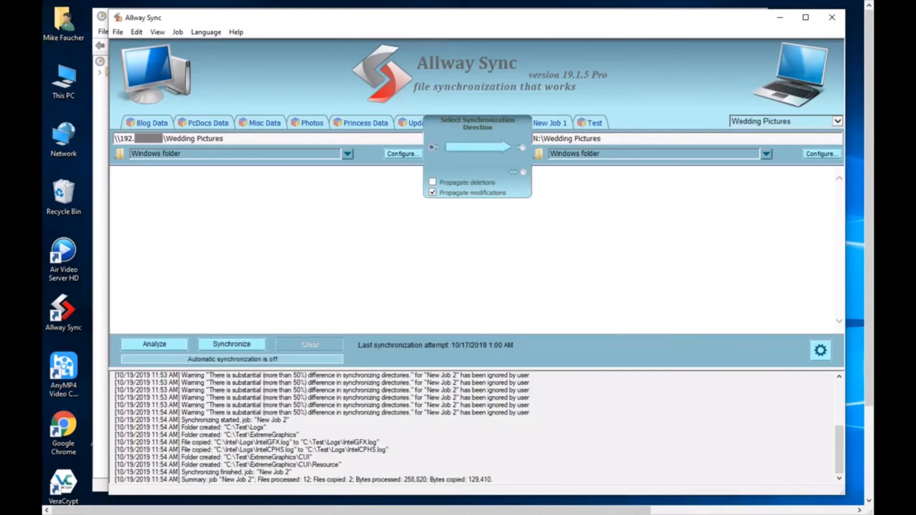